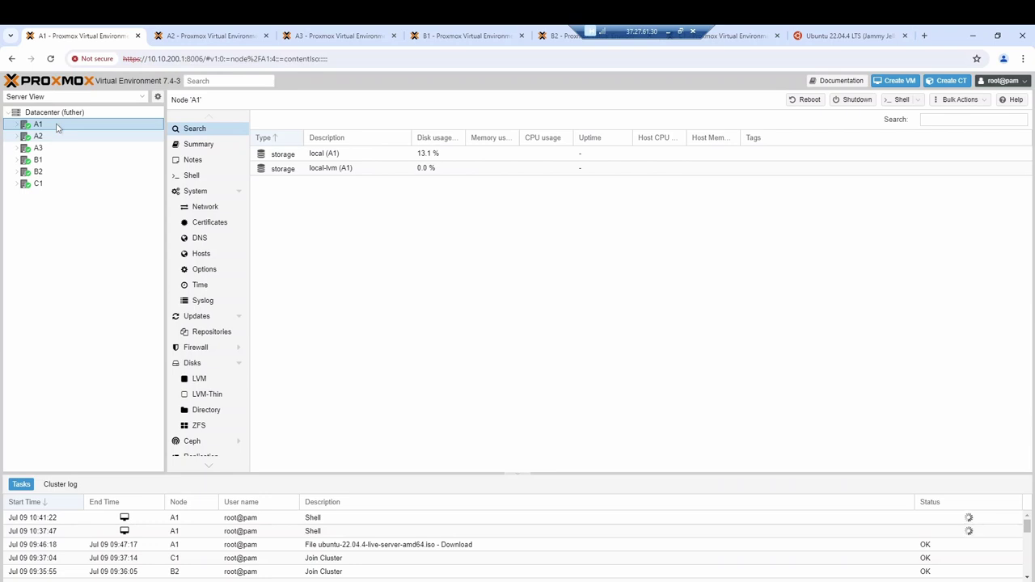
# Examine node A1's network interfaces and its list of disks before setting up Ceph
pyautogui.click(207, 208)
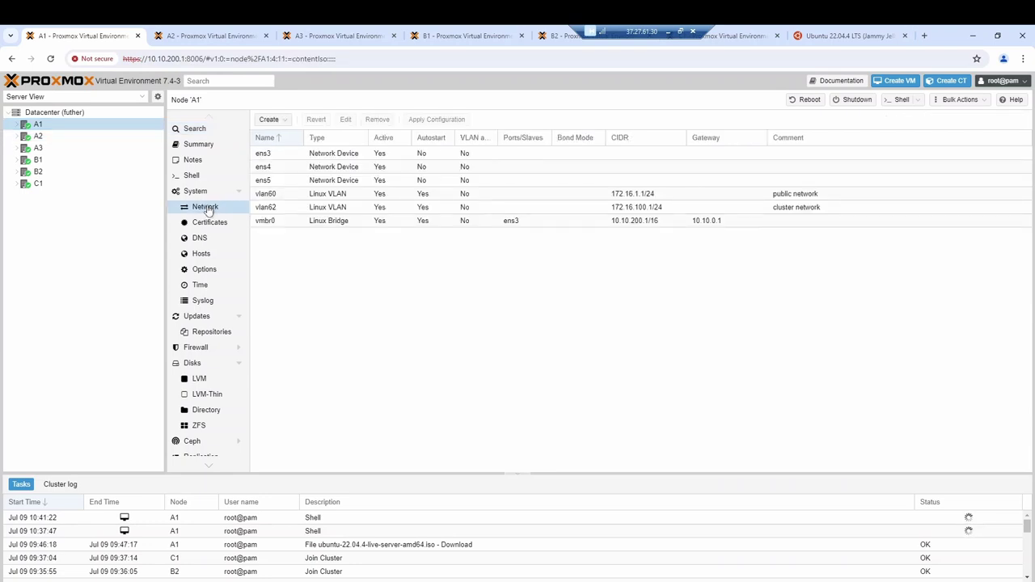
pyautogui.scroll(-1, 205, 338)
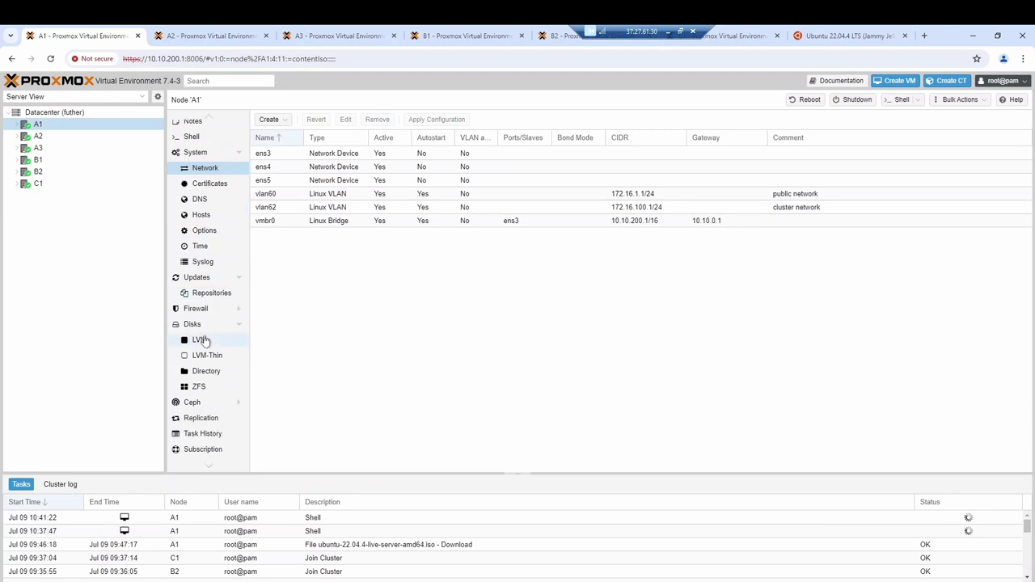
pyautogui.click(195, 327)
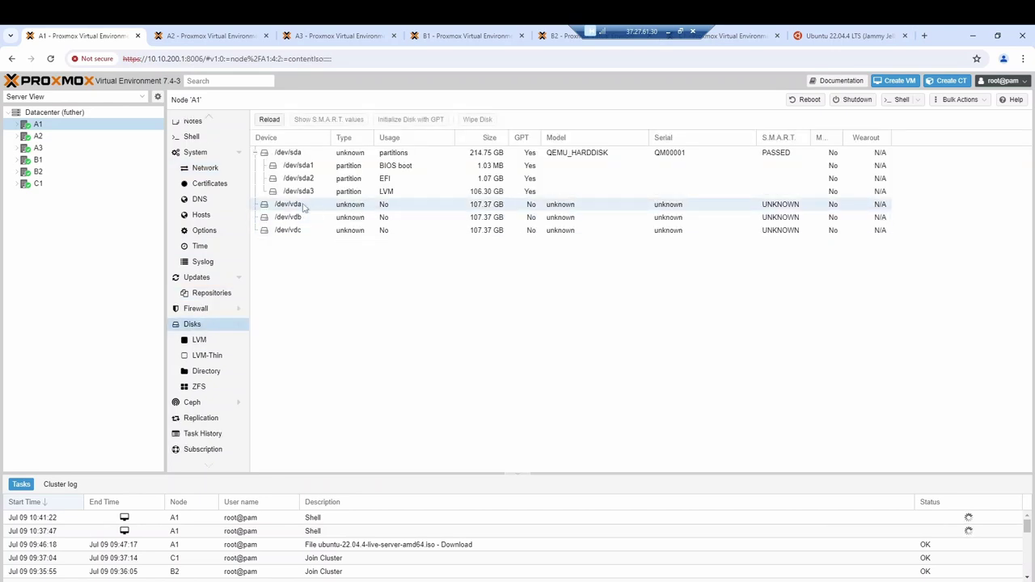
pyautogui.click(340, 208)
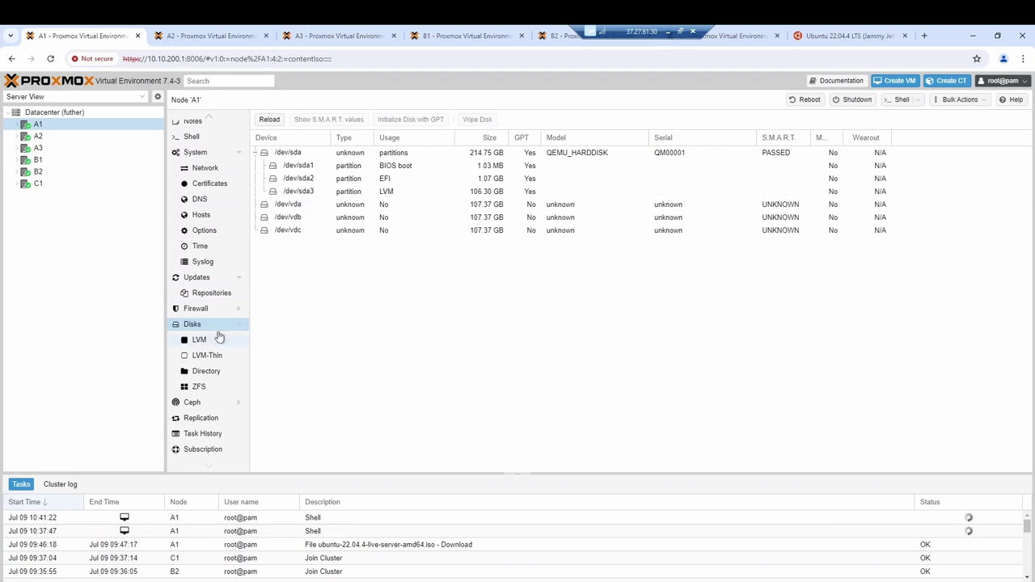
# Install Ceph version pacific (16.2) on node A1, accepting the package installation
pyautogui.click(53, 125)
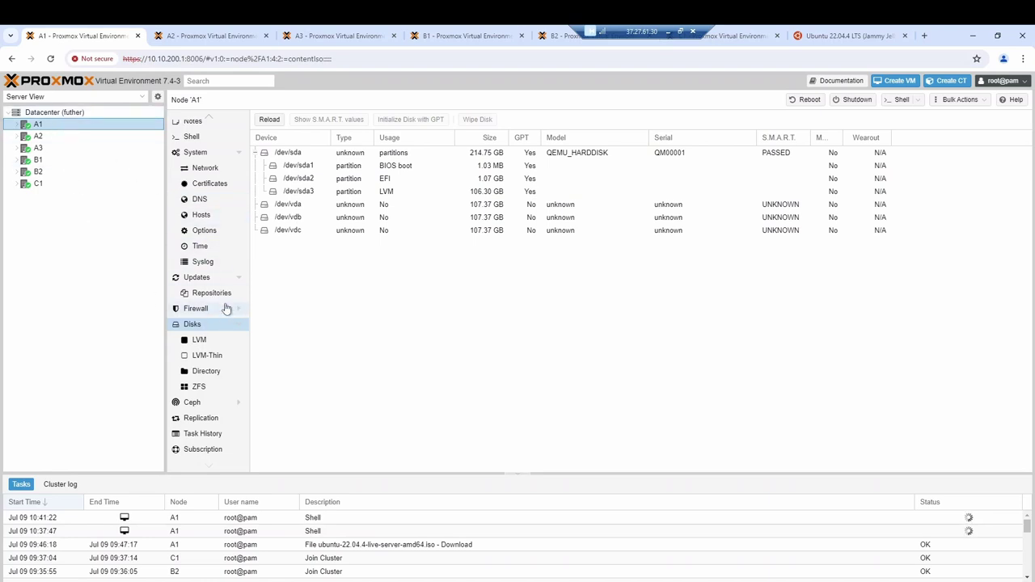
pyautogui.click(194, 407)
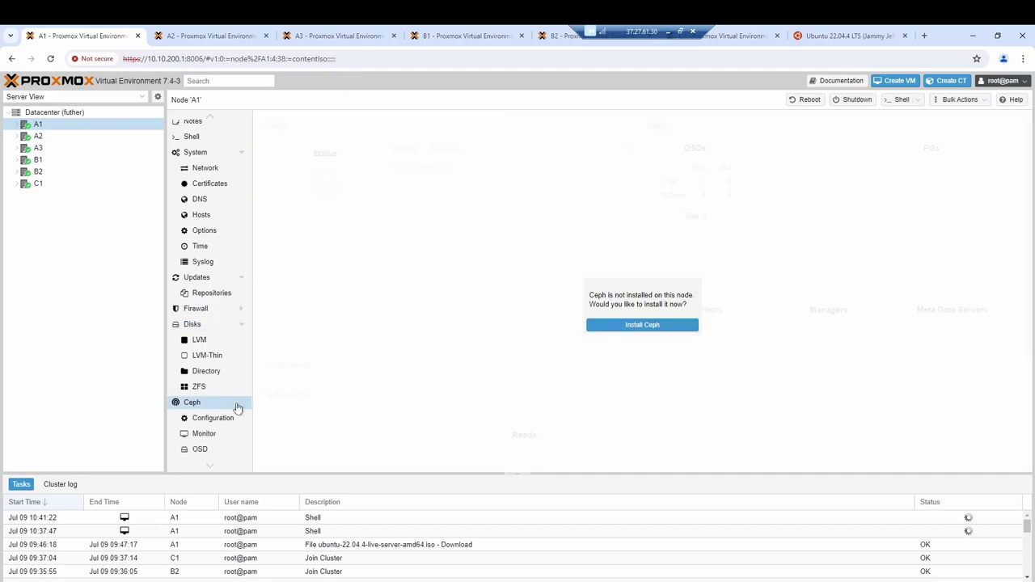
pyautogui.click(644, 326)
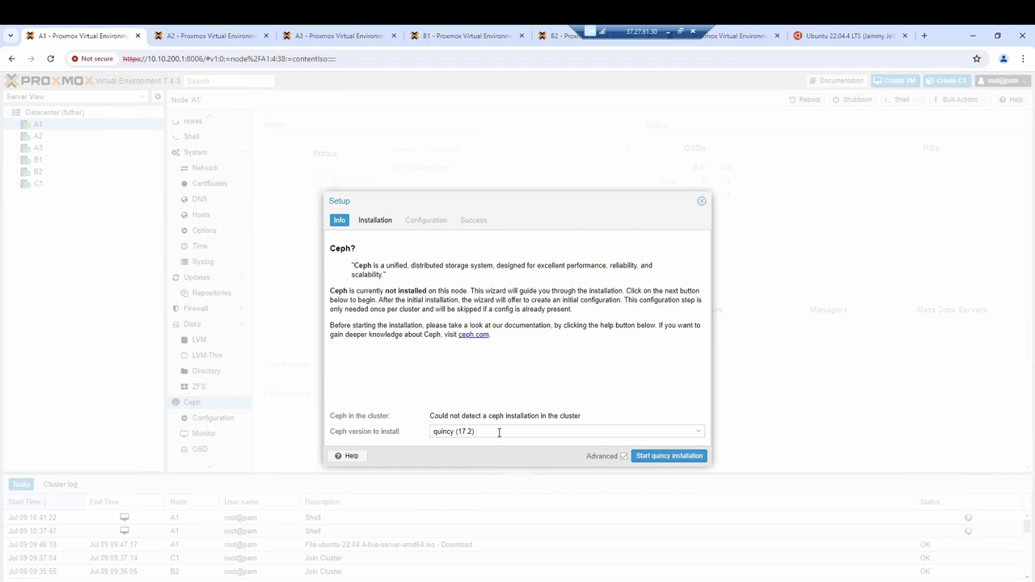
pyautogui.click(598, 434)
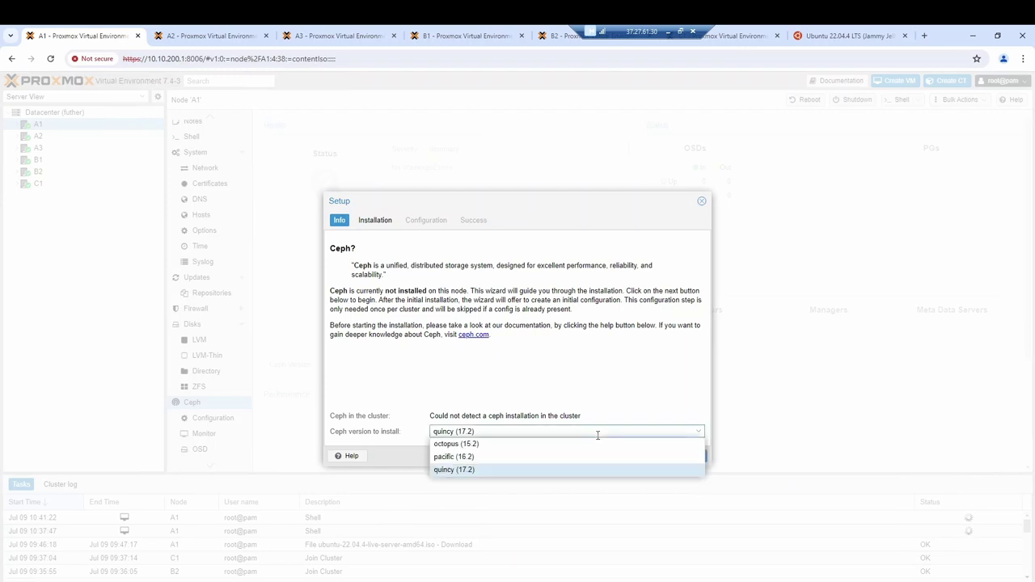
pyautogui.click(467, 457)
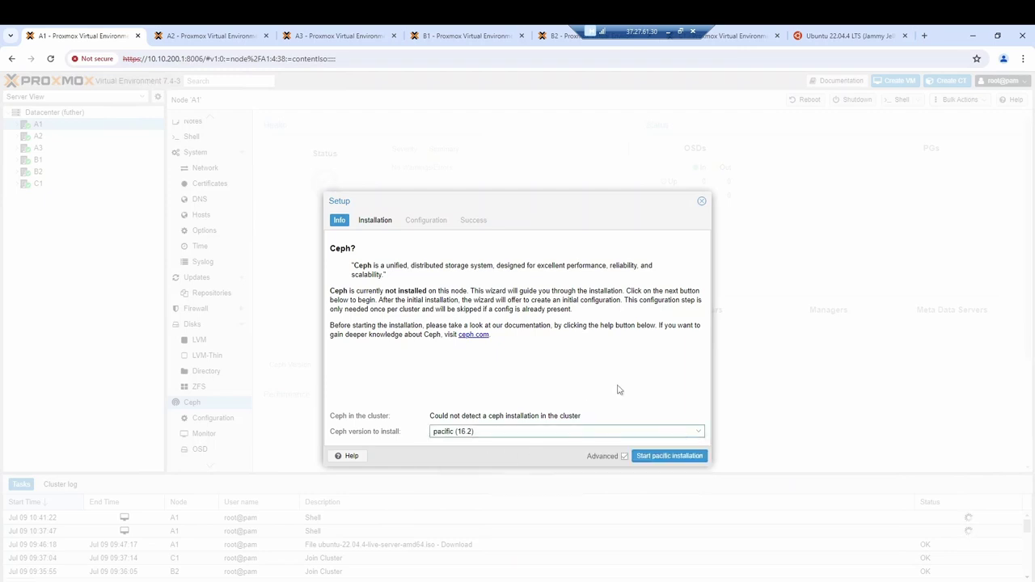
pyautogui.click(658, 458)
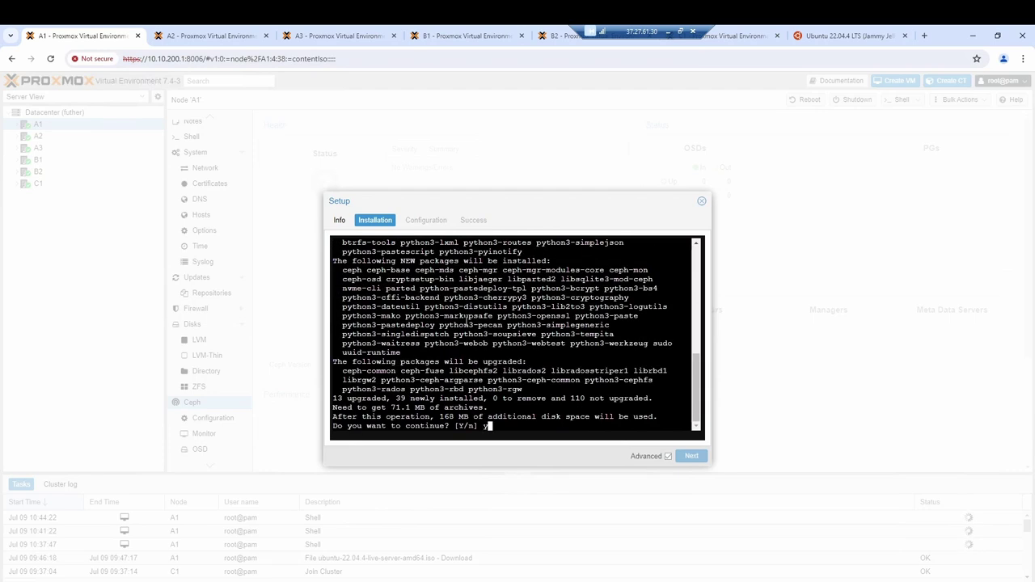
pyautogui.press('Return')
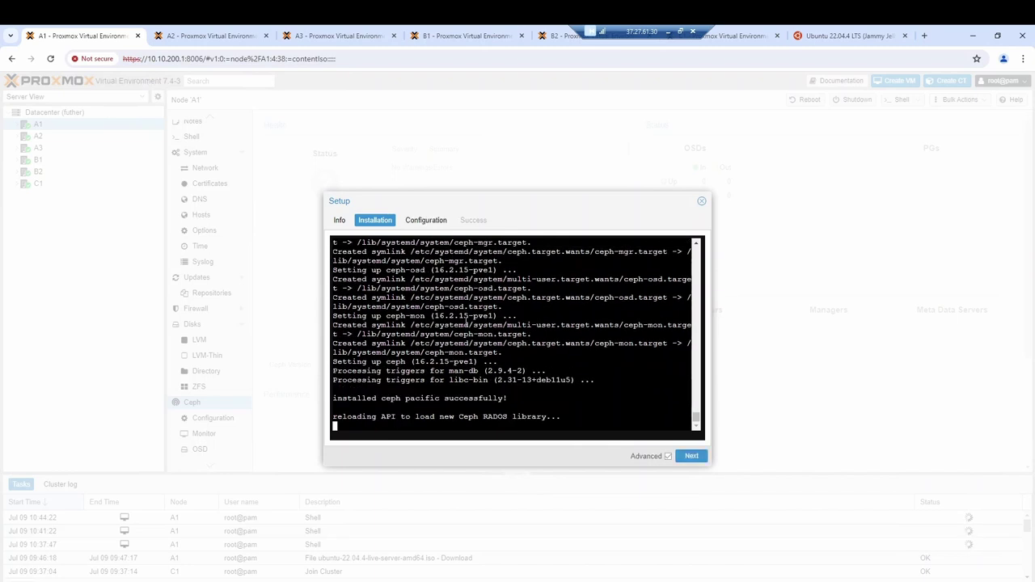
# Configure the Ceph cluster with public network 172.16.1.1/24 on vlan60 and cluster network 172.16.100.1/24 on vlan62, and finish the setup
pyautogui.click(691, 456)
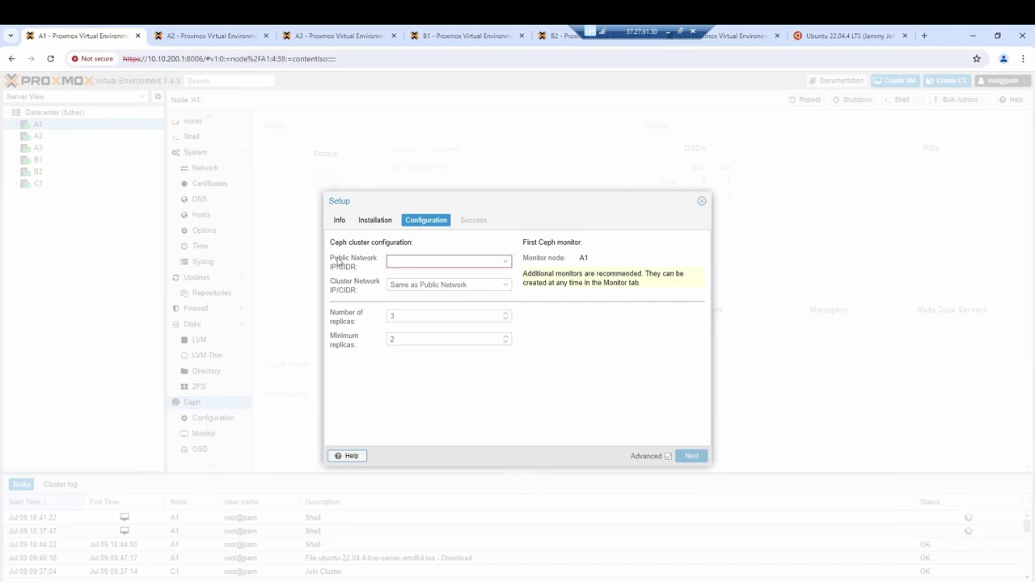
pyautogui.click(505, 261)
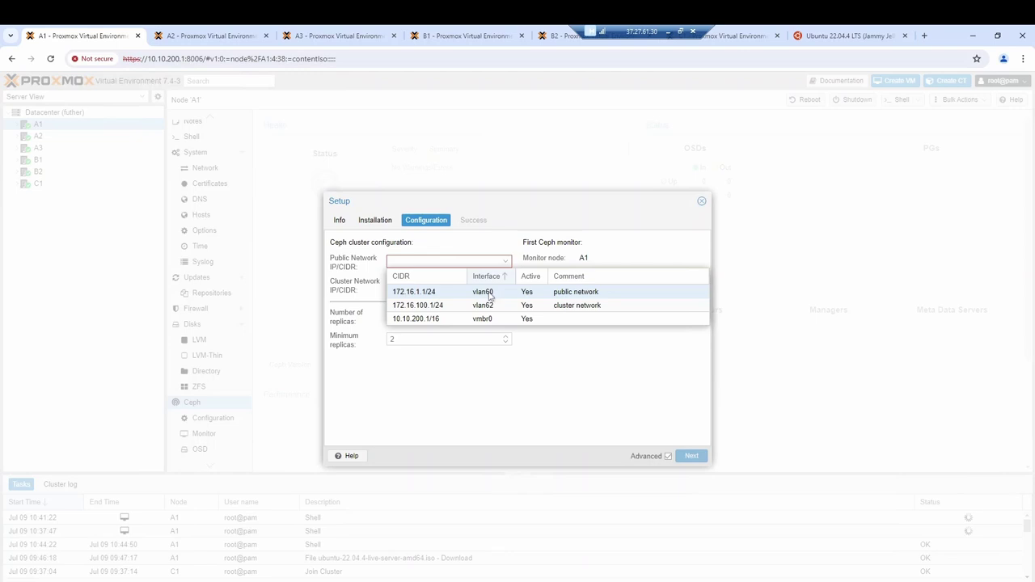
pyautogui.click(491, 295)
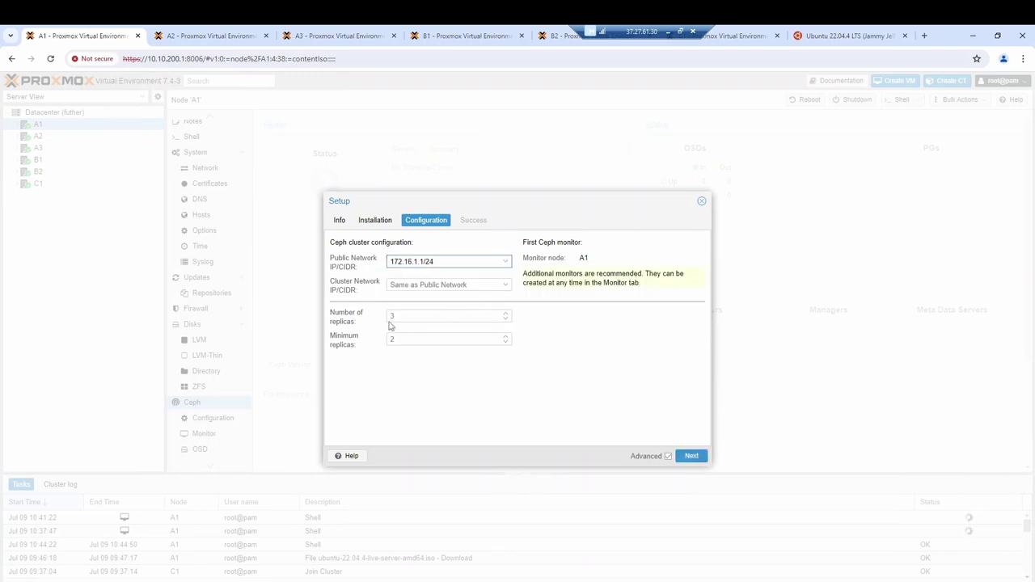
pyautogui.click(506, 288)
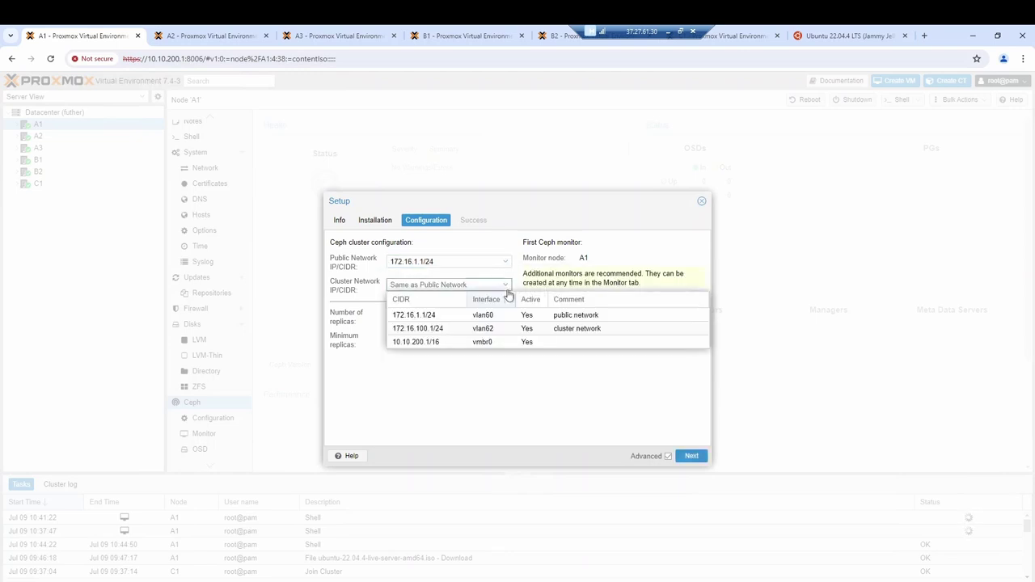
pyautogui.click(497, 330)
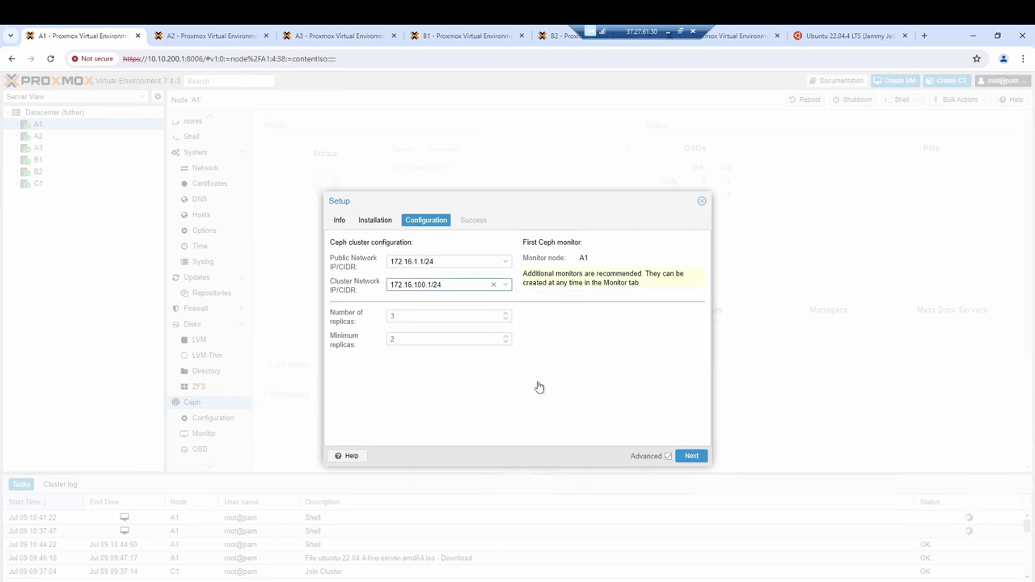
pyautogui.click(692, 457)
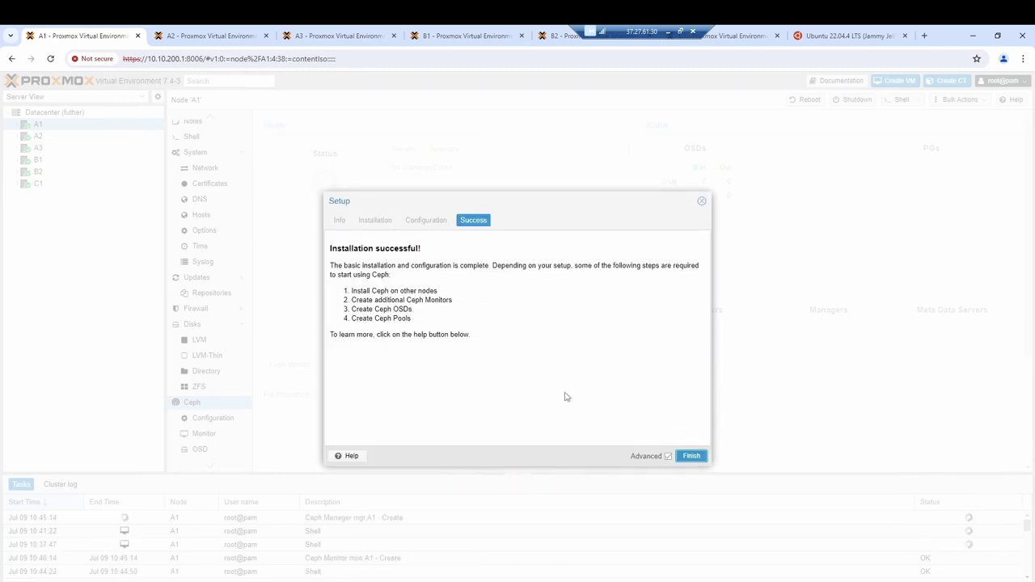
pyautogui.click(701, 459)
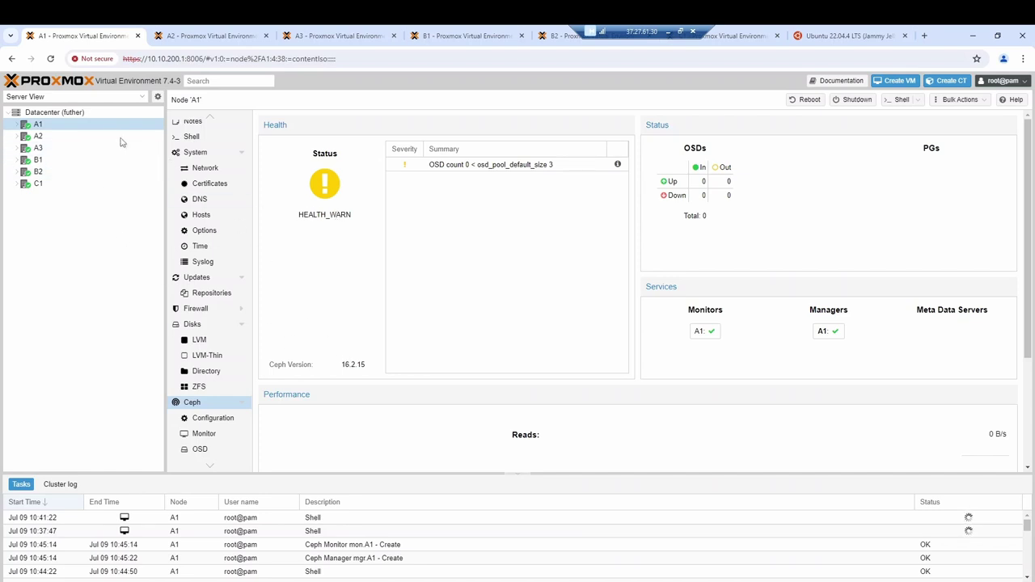
# Install Ceph version pacific (16.2) on node A2, accepting the packages, and complete its setup with the existing cluster configuration
pyautogui.click(38, 136)
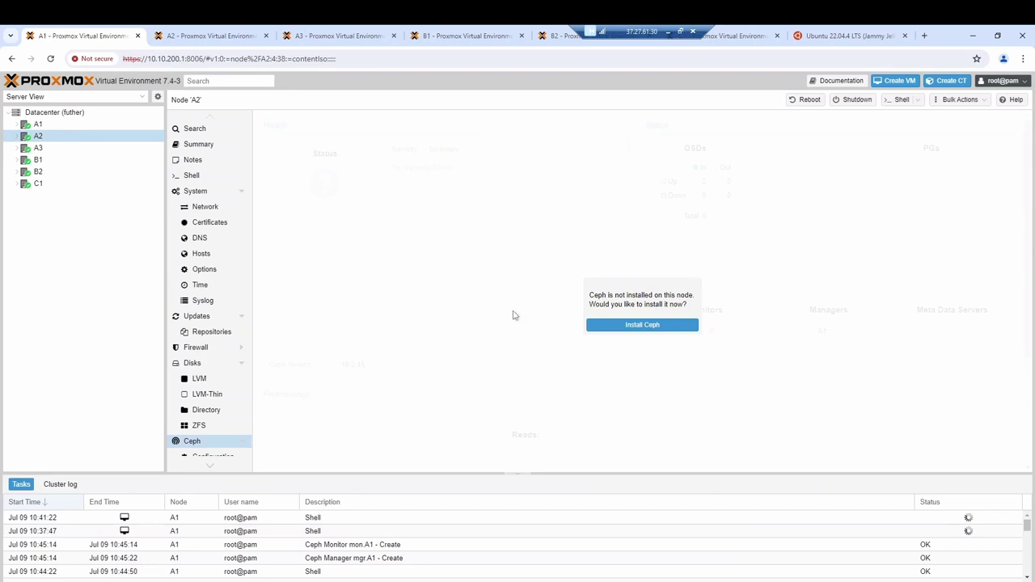
pyautogui.click(647, 327)
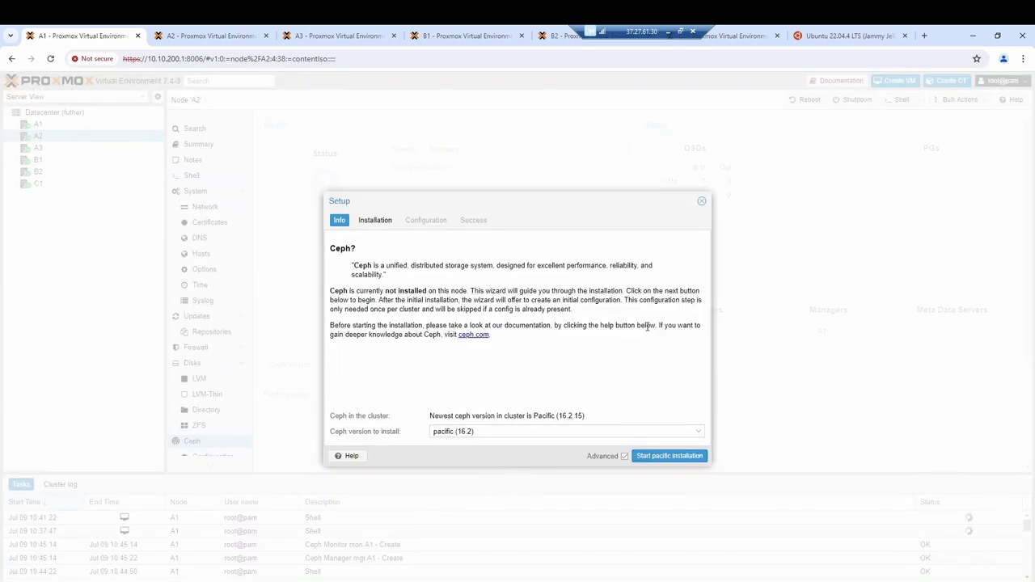
pyautogui.click(668, 431)
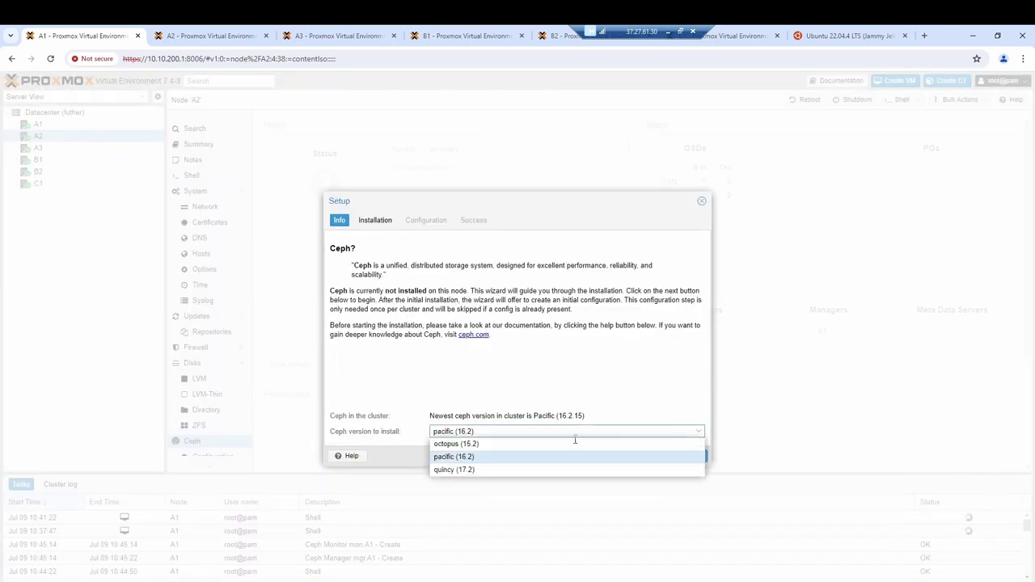
pyautogui.click(480, 458)
pyautogui.click(663, 456)
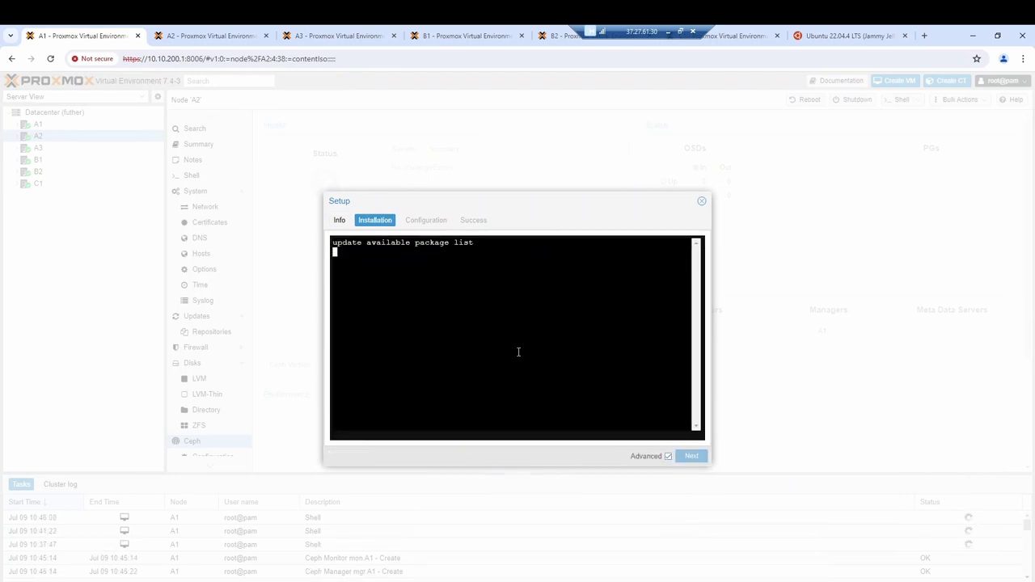
pyautogui.write('y')
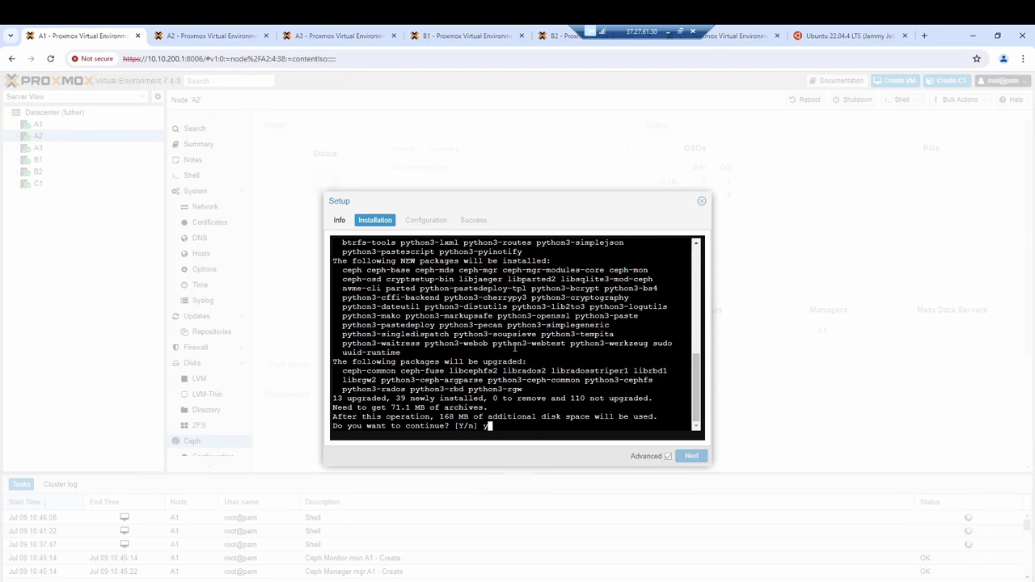
pyautogui.press('Return')
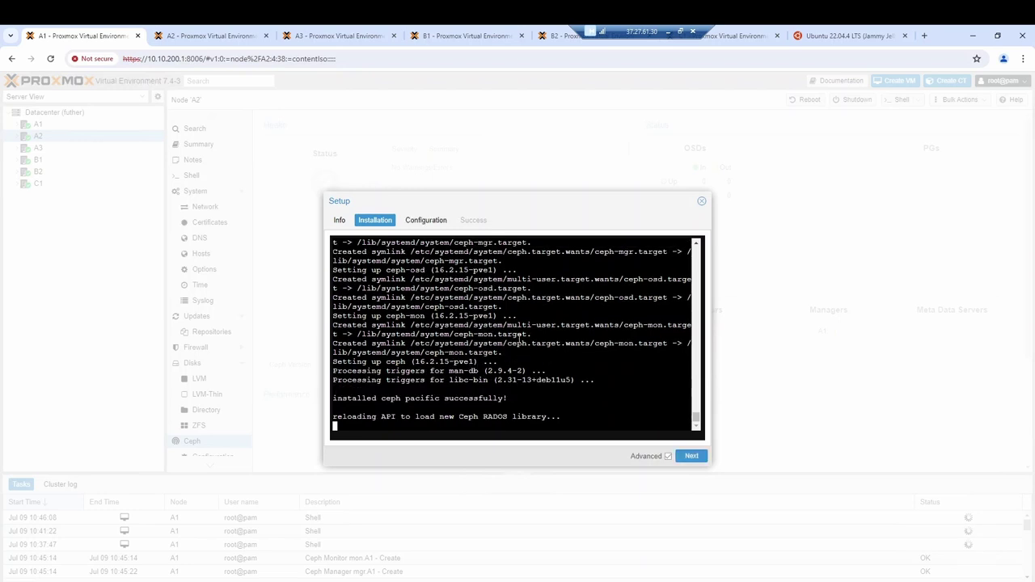
pyautogui.click(692, 457)
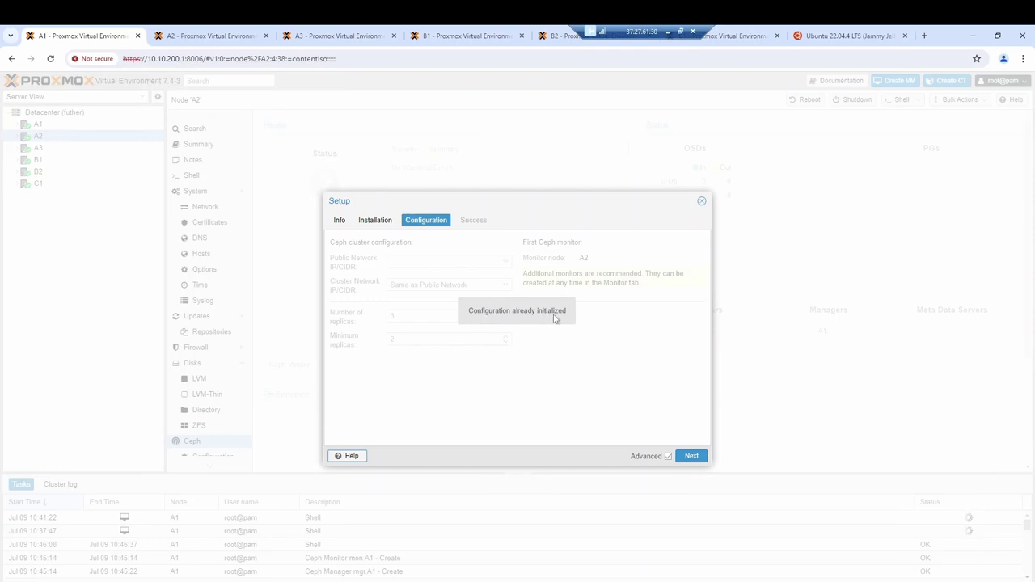
pyautogui.click(693, 457)
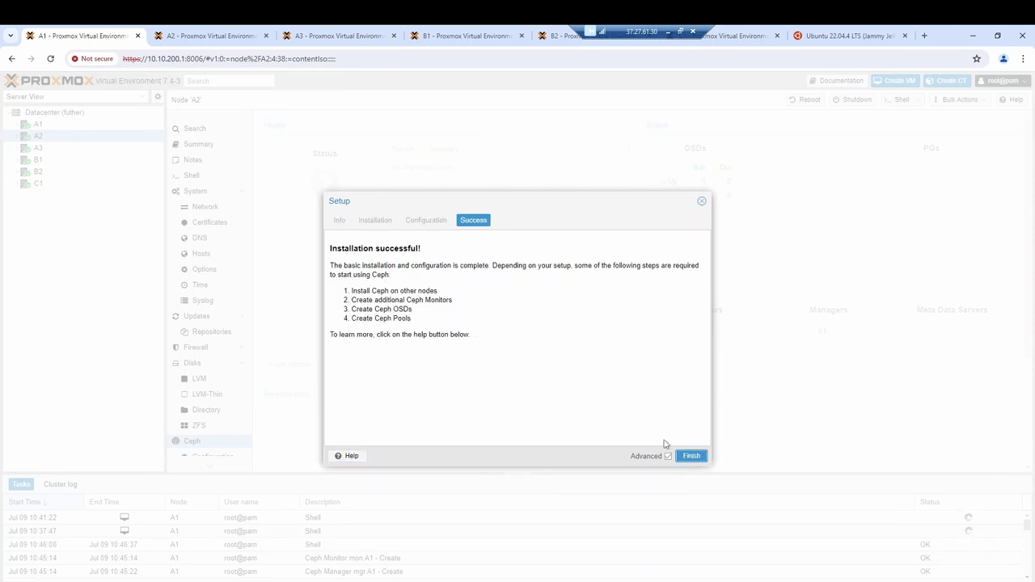
pyautogui.click(693, 457)
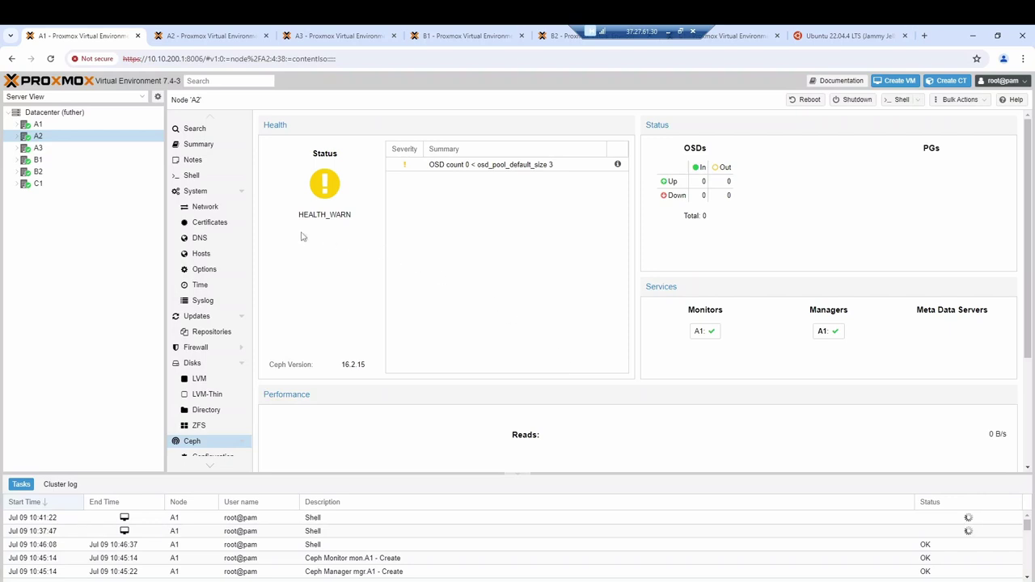
# Install Ceph pacific on node A3, accepting the packages, and complete its setup with the existing cluster configuration
pyautogui.click(46, 150)
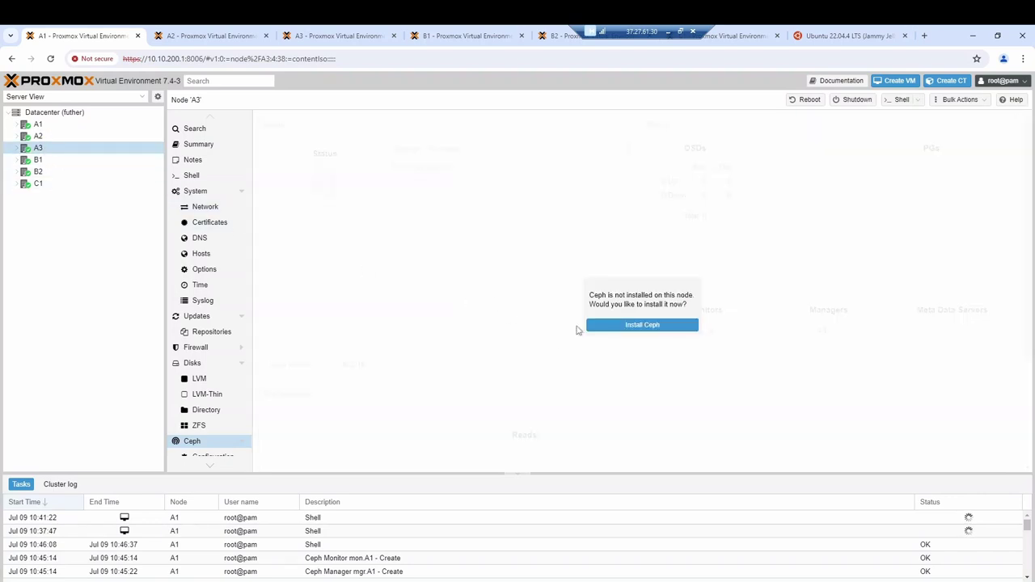
pyautogui.click(650, 330)
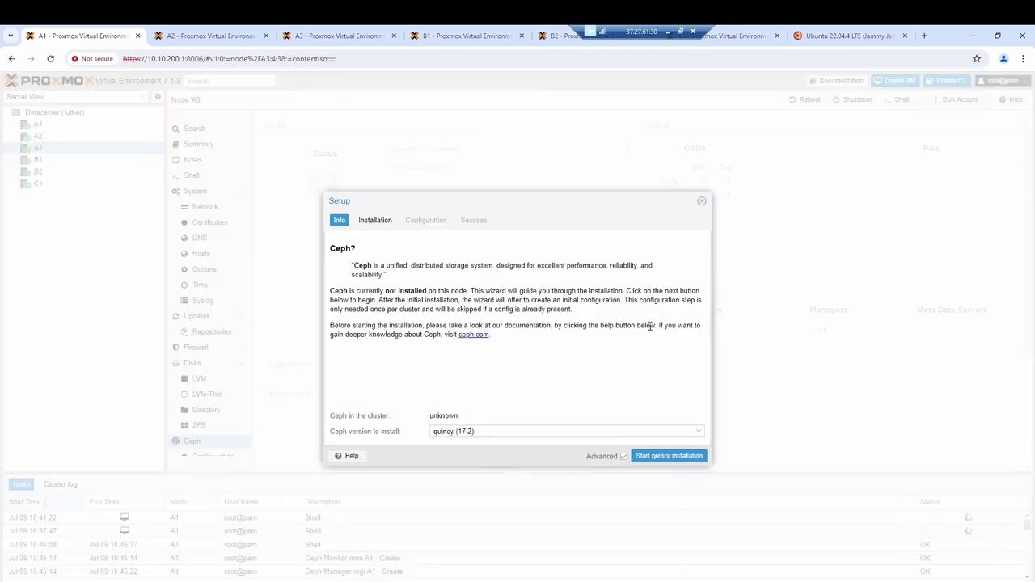
pyautogui.click(666, 455)
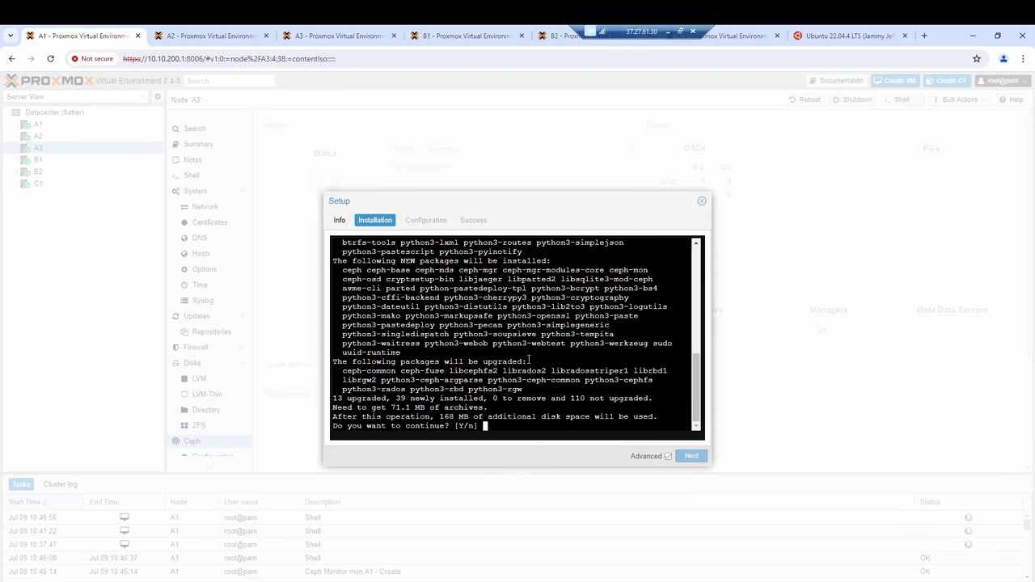
pyautogui.write('y')
pyautogui.press('Return')
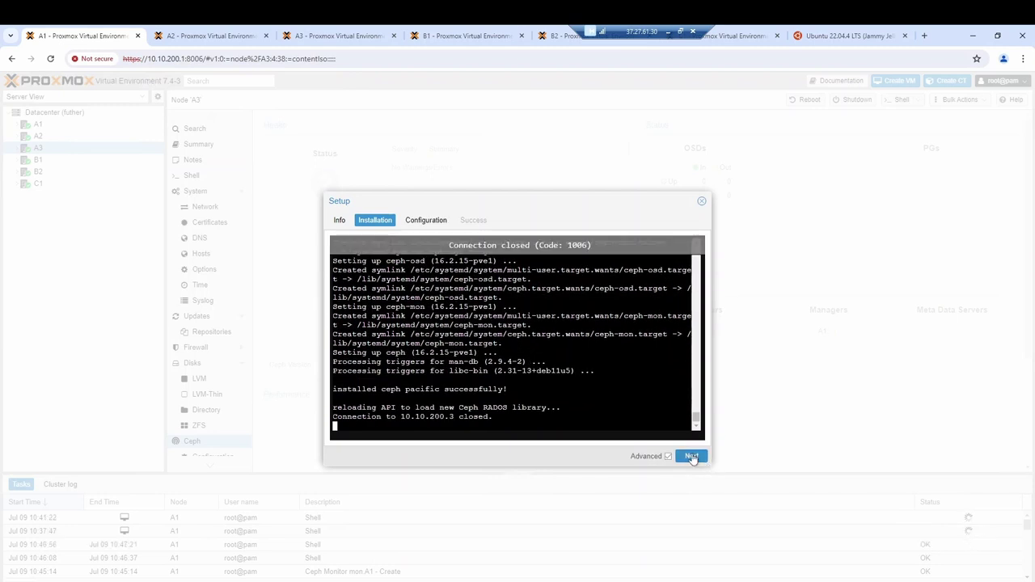
pyautogui.click(692, 457)
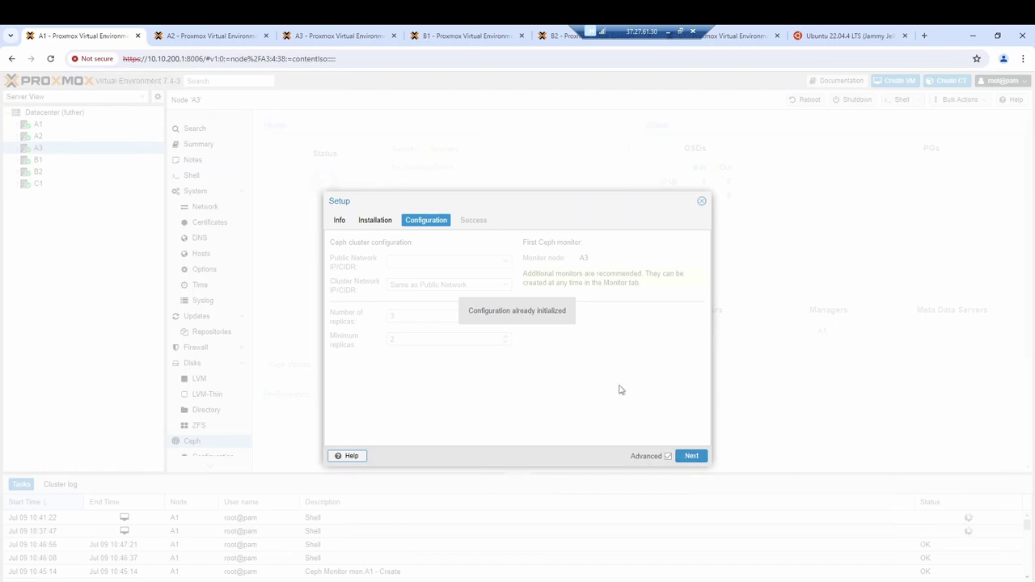
pyautogui.click(690, 458)
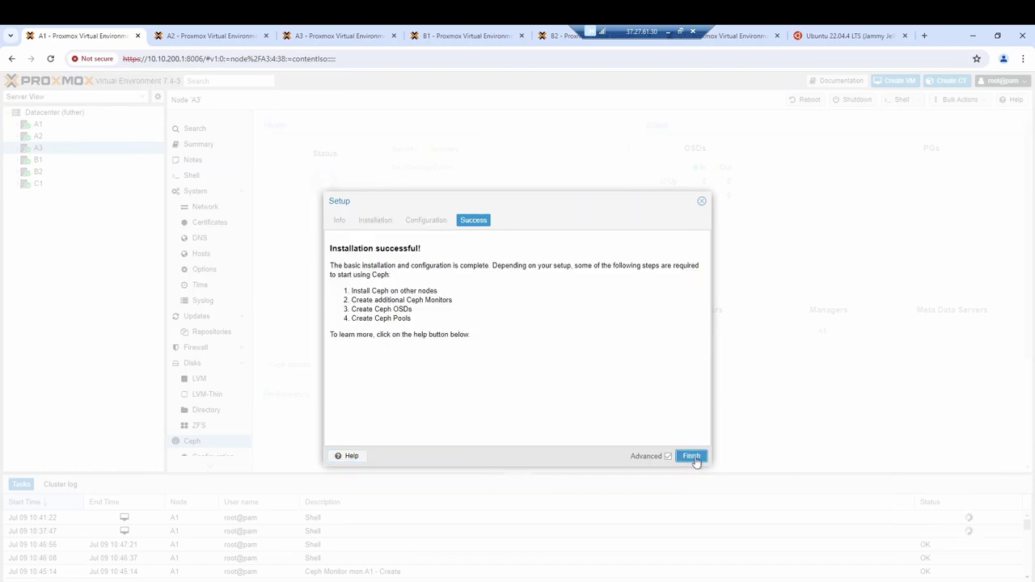
pyautogui.click(692, 456)
# Install Ceph pacific (16.2) on node B1, accepting the packages, and complete its setup with the existing cluster configuration
pyautogui.click(53, 160)
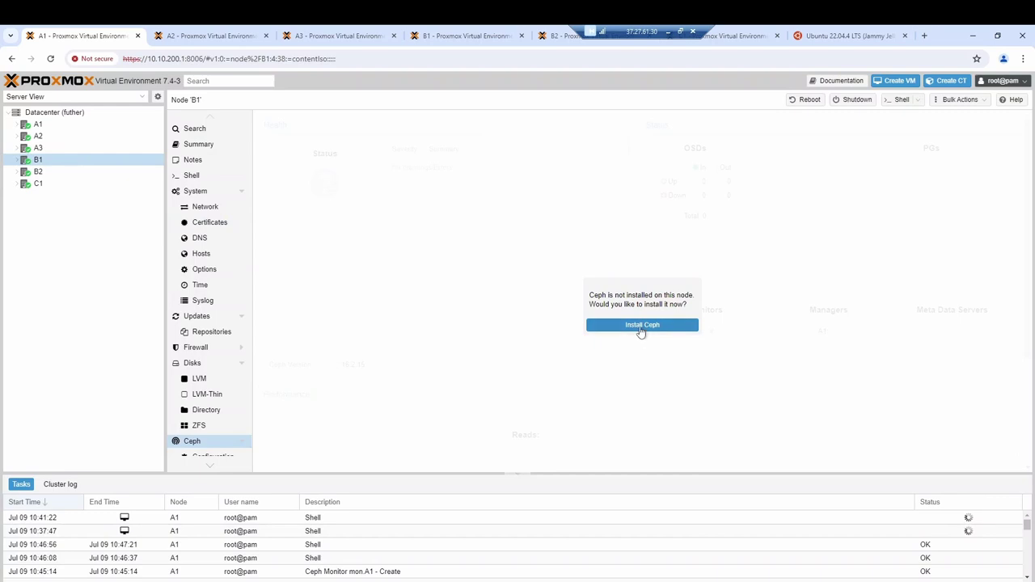
pyautogui.click(641, 327)
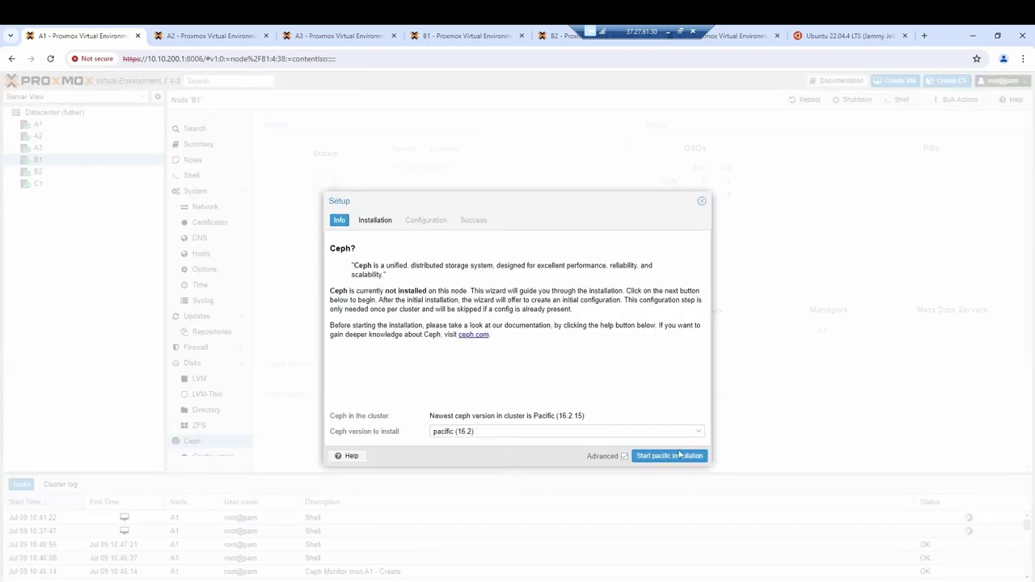
pyautogui.click(680, 455)
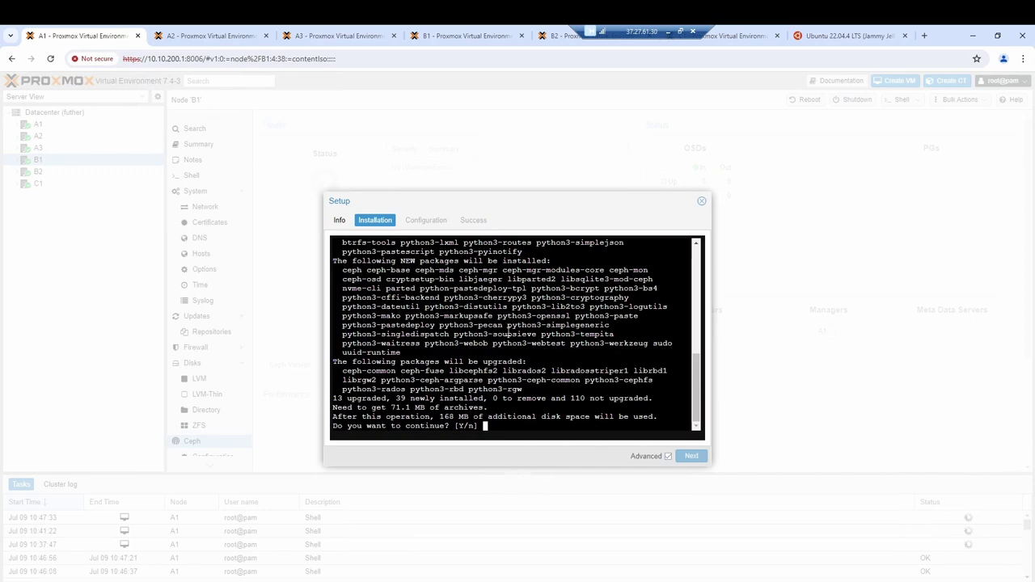
pyautogui.write('y')
pyautogui.press('Return')
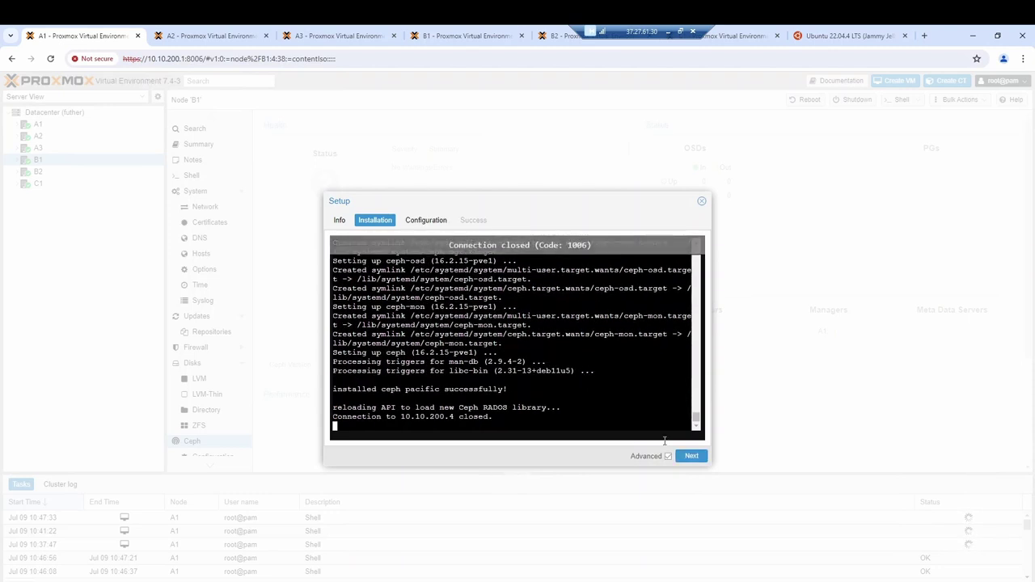
pyautogui.click(689, 457)
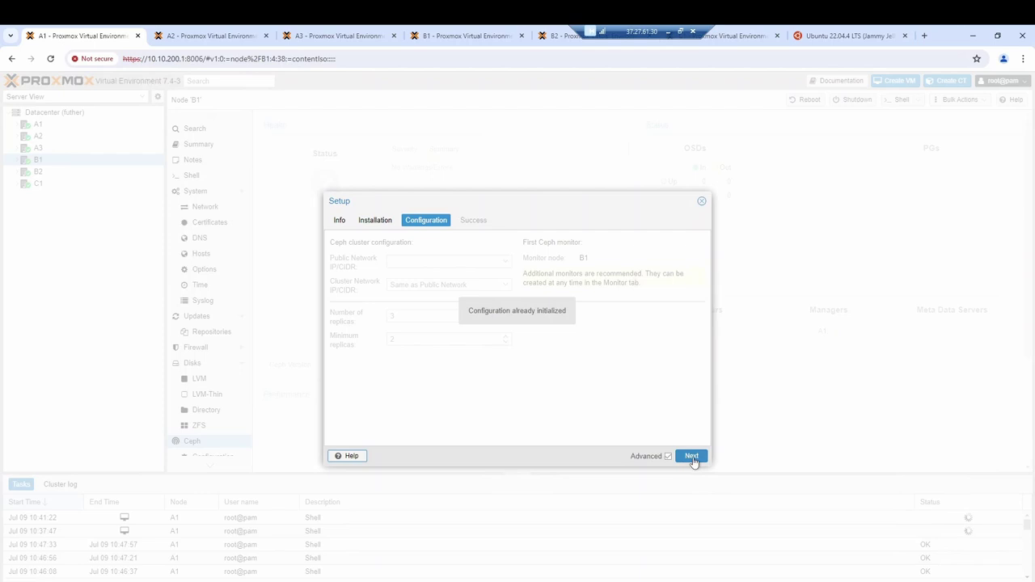
pyautogui.click(692, 458)
pyautogui.click(694, 457)
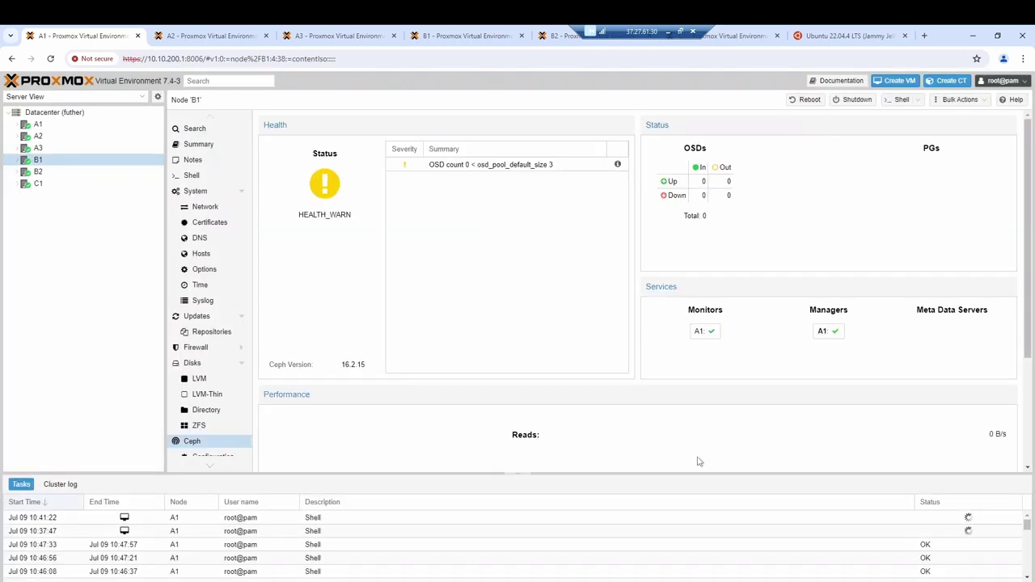
# Install Ceph pacific (16.2) on node B2, accepting the packages, and complete its setup with the existing cluster configuration
pyautogui.click(93, 172)
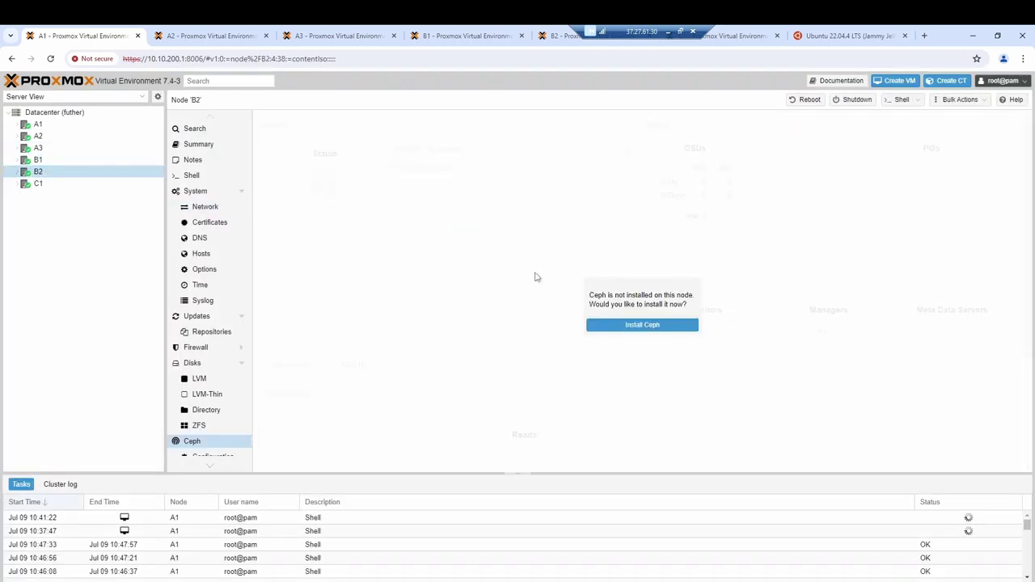
pyautogui.click(639, 325)
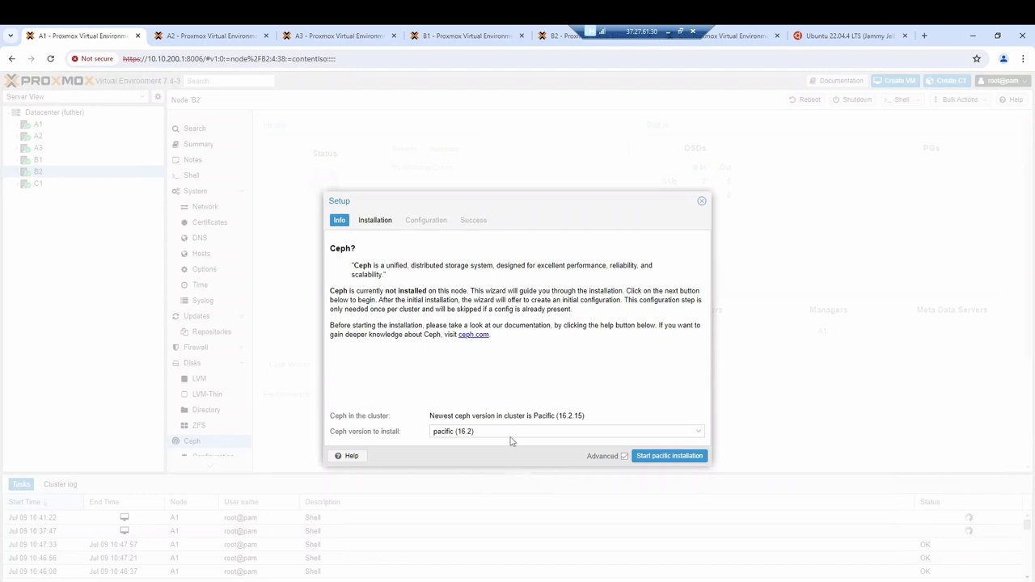
pyautogui.click(663, 457)
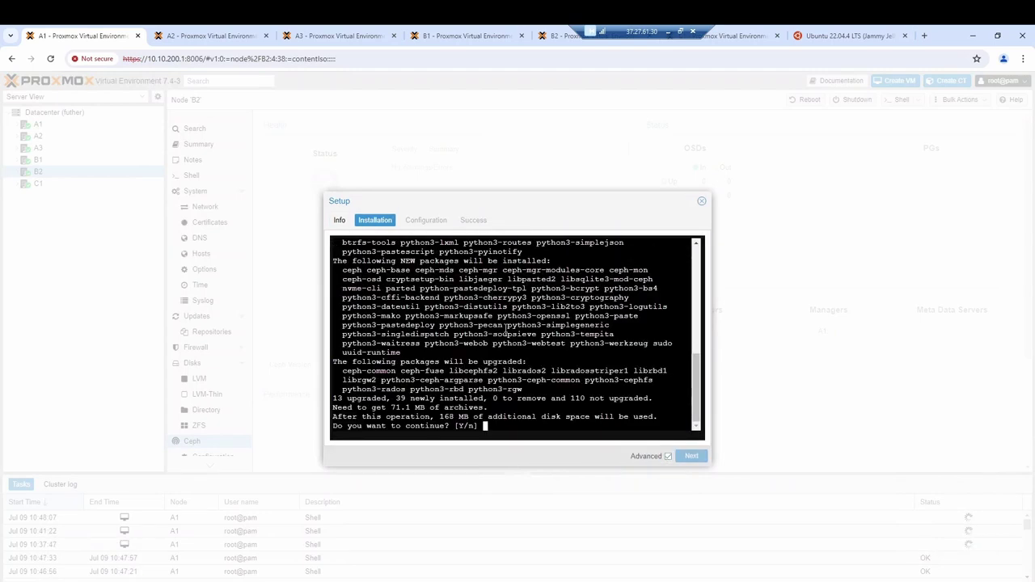
pyautogui.press('Return')
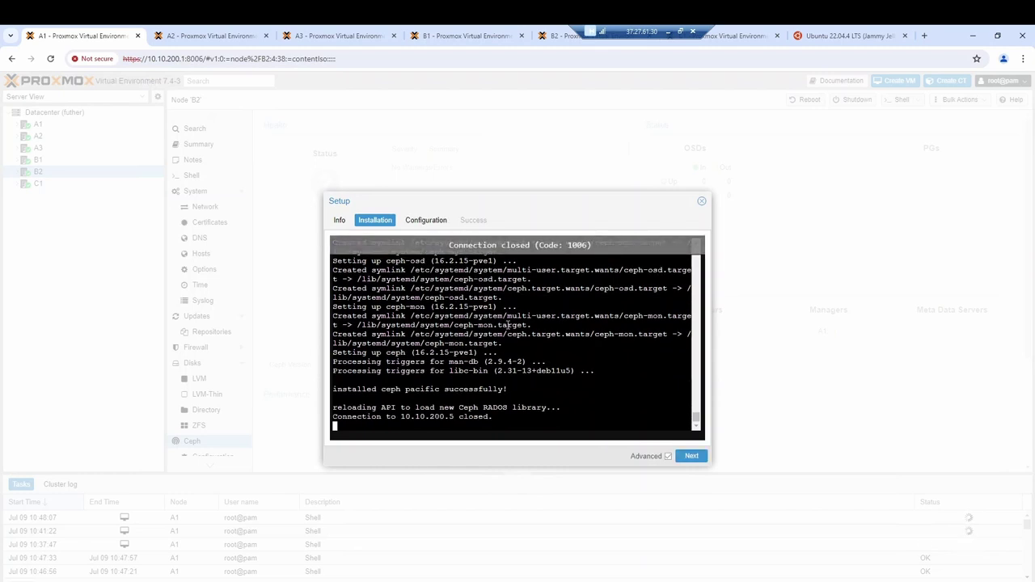
pyautogui.click(693, 458)
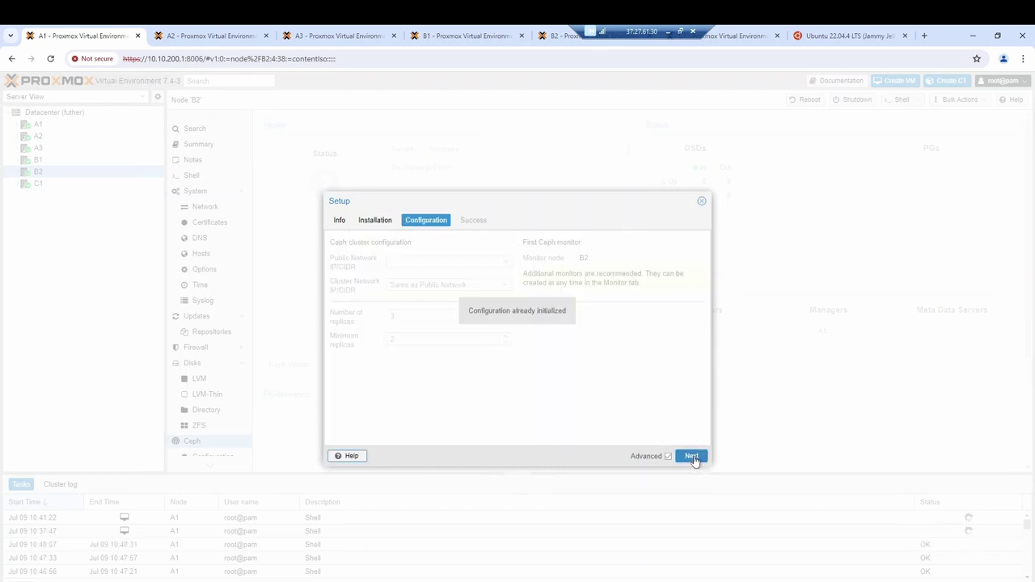
pyautogui.click(690, 457)
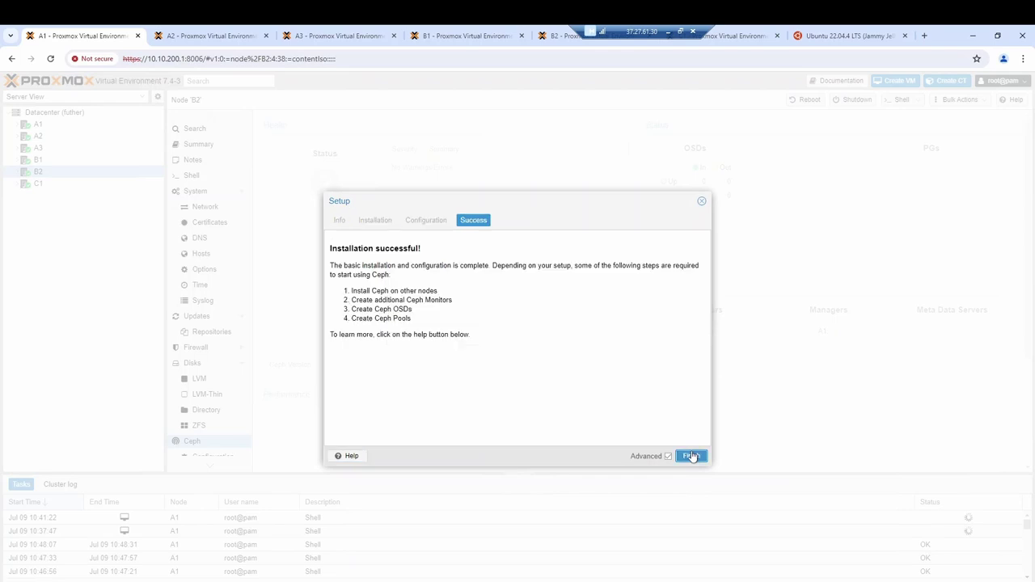
pyautogui.click(692, 457)
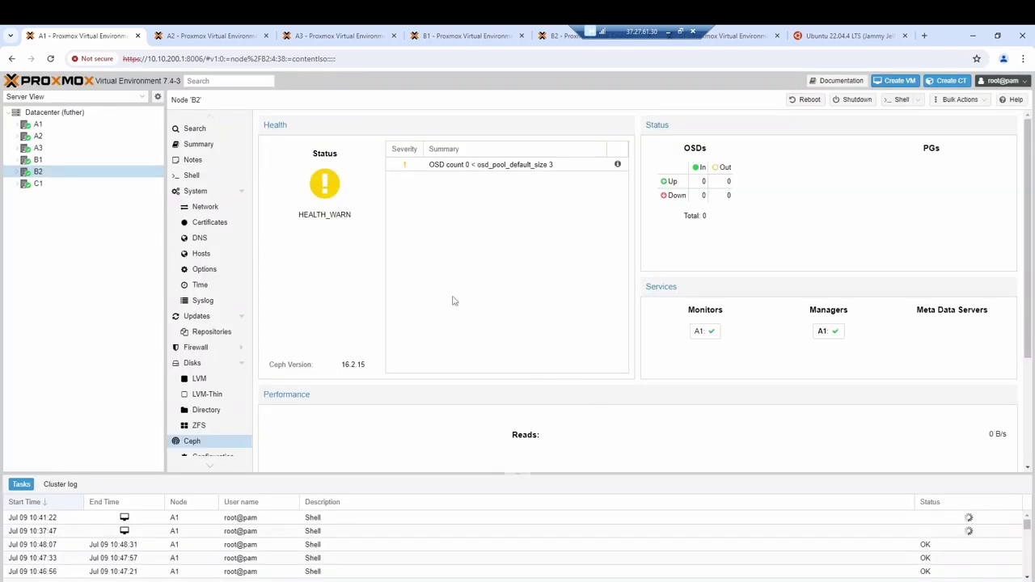
# Install Ceph pacific (16.2) on node C1, accepting the packages, and complete its setup with the existing cluster configuration
pyautogui.click(41, 184)
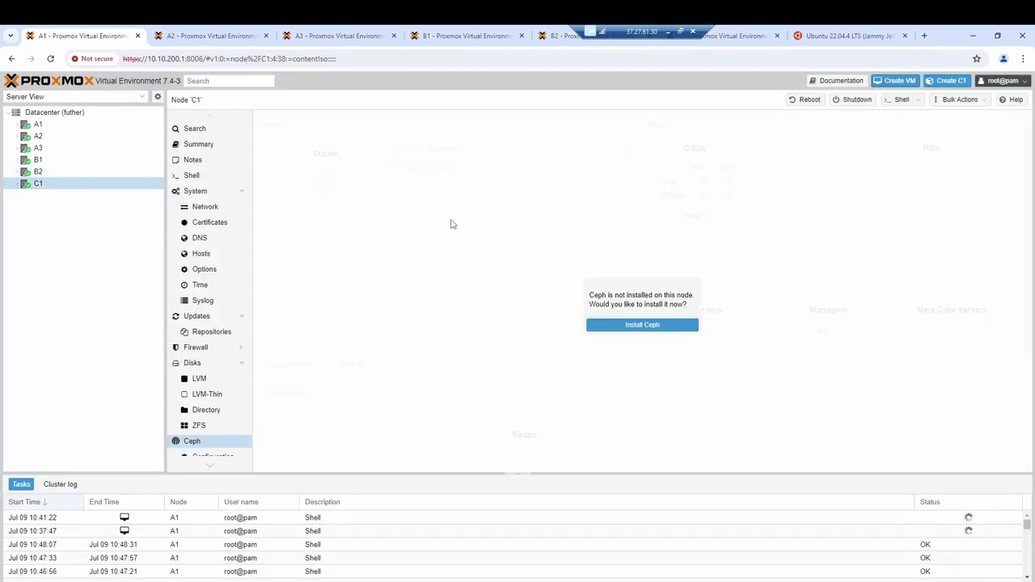
pyautogui.click(653, 328)
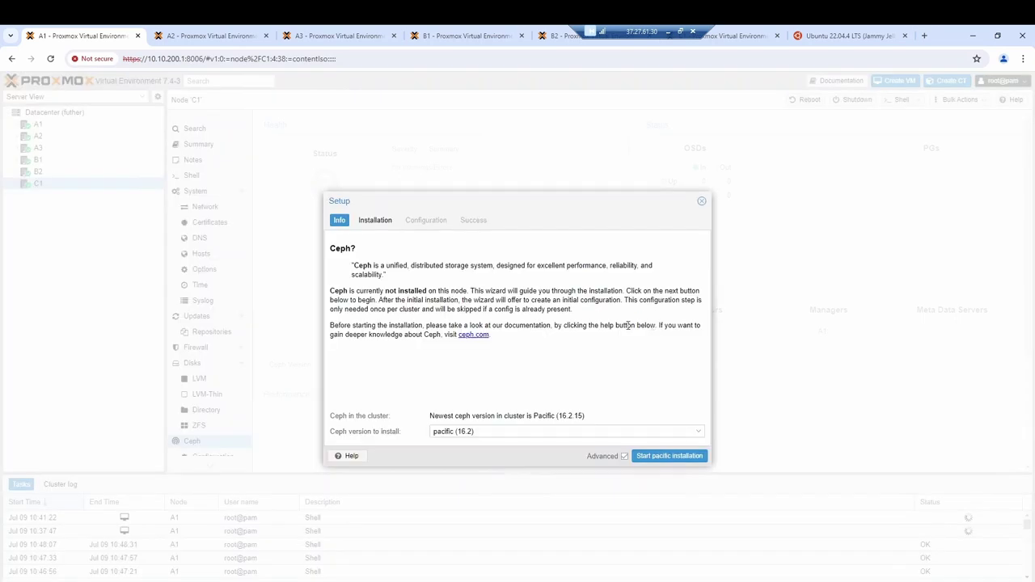
pyautogui.click(668, 456)
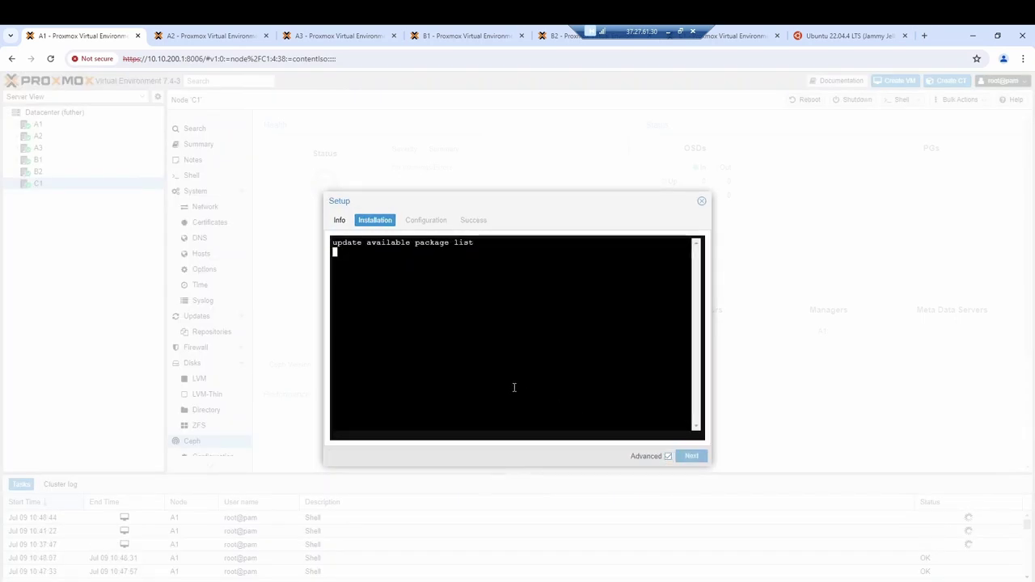
pyautogui.write('y')
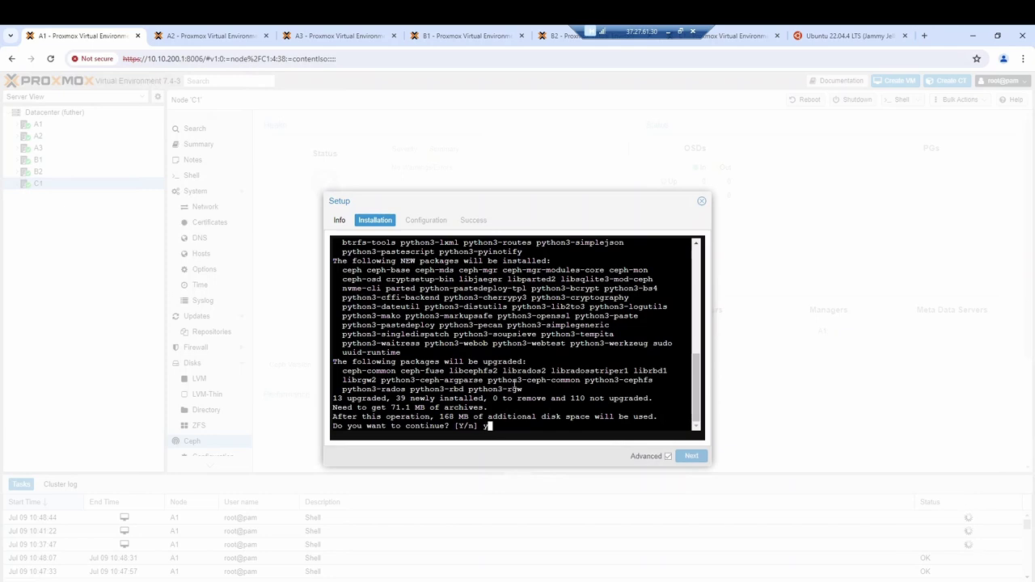
pyautogui.press('Return')
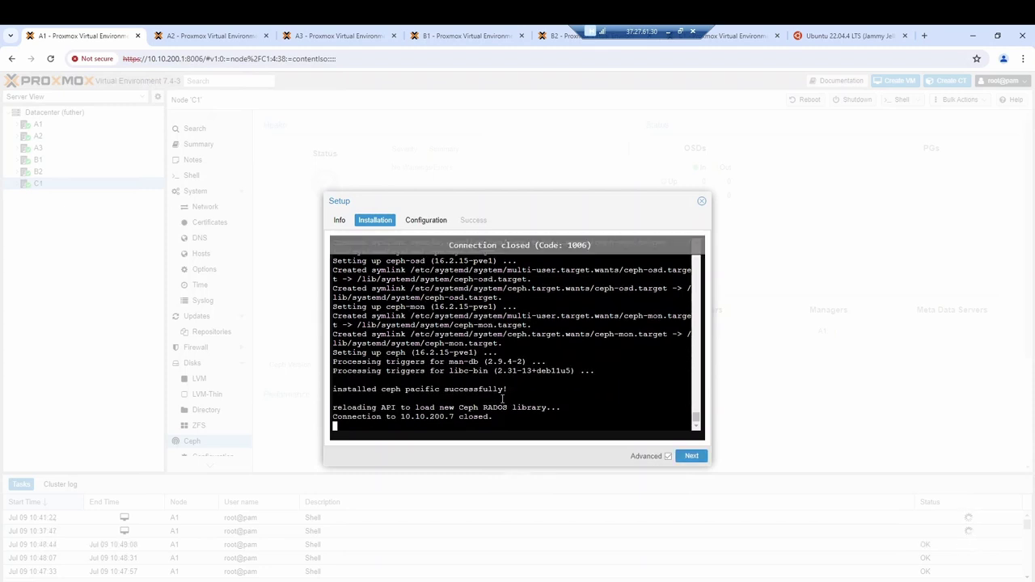
pyautogui.click(698, 457)
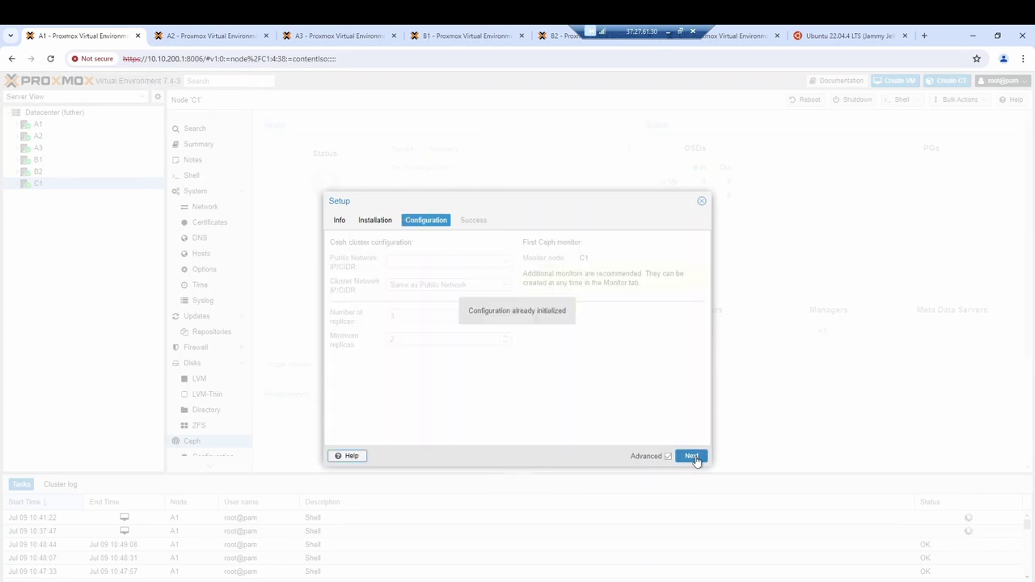
pyautogui.click(691, 458)
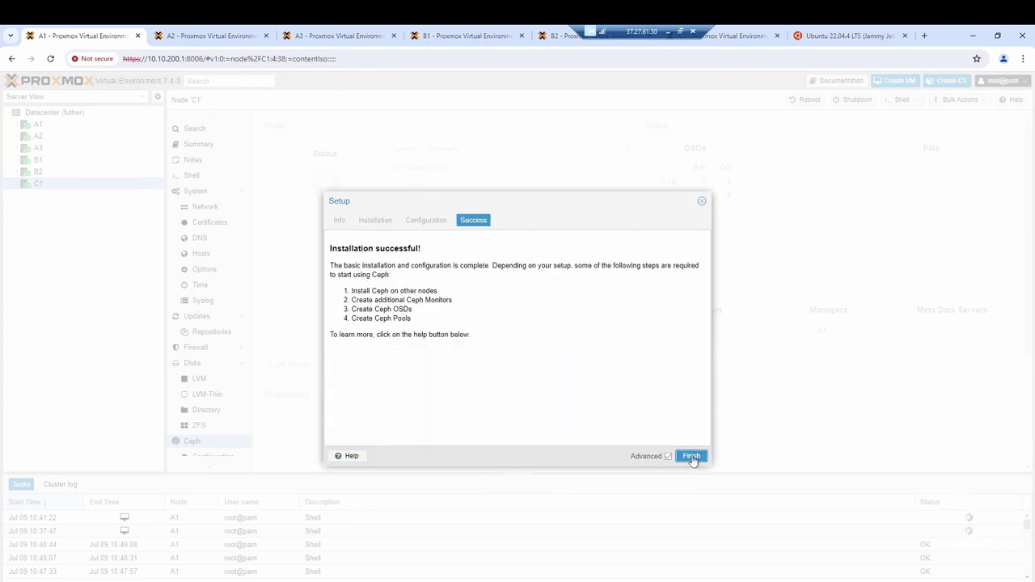
pyautogui.click(691, 456)
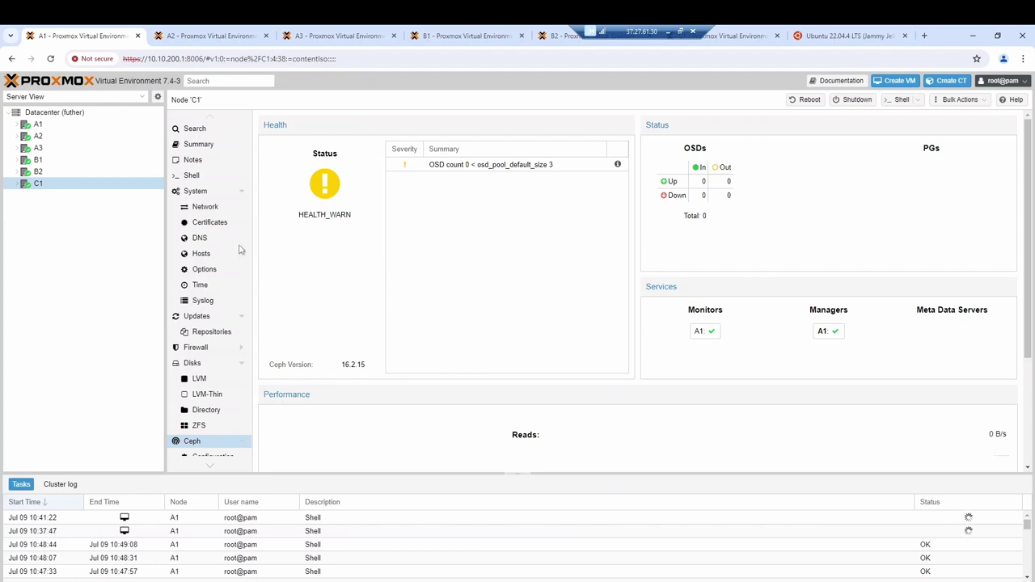
# Create a Ceph OSD on node A1 using disk /dev/vda, keeping the default DB disk, WAL disk and device class
pyautogui.click(40, 126)
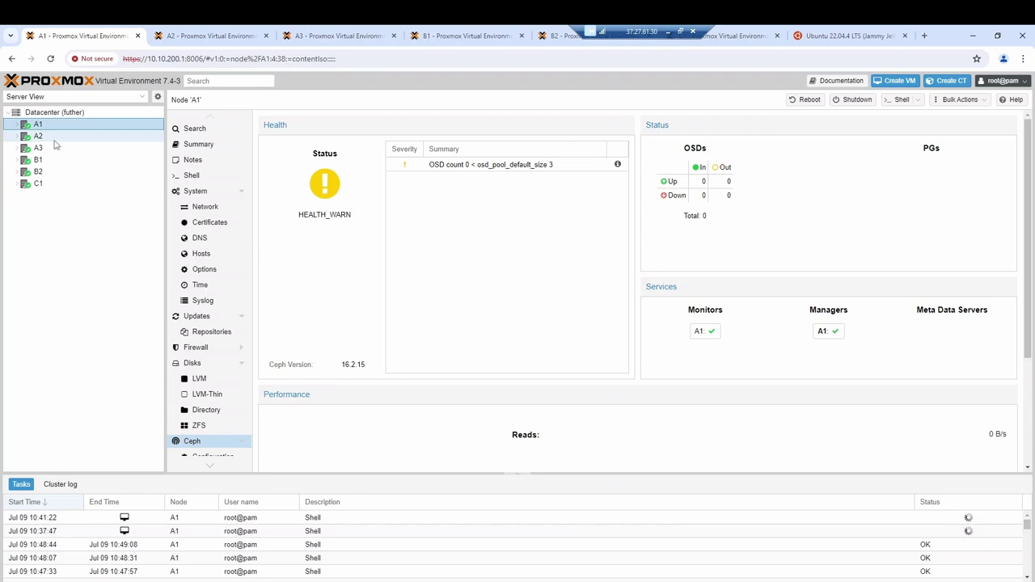
pyautogui.click(50, 138)
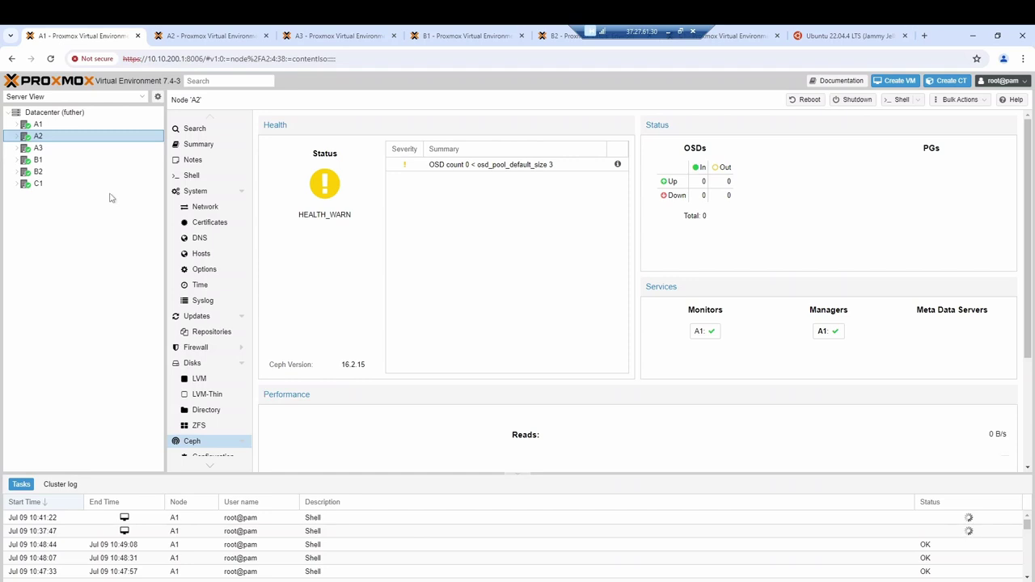
pyautogui.click(48, 126)
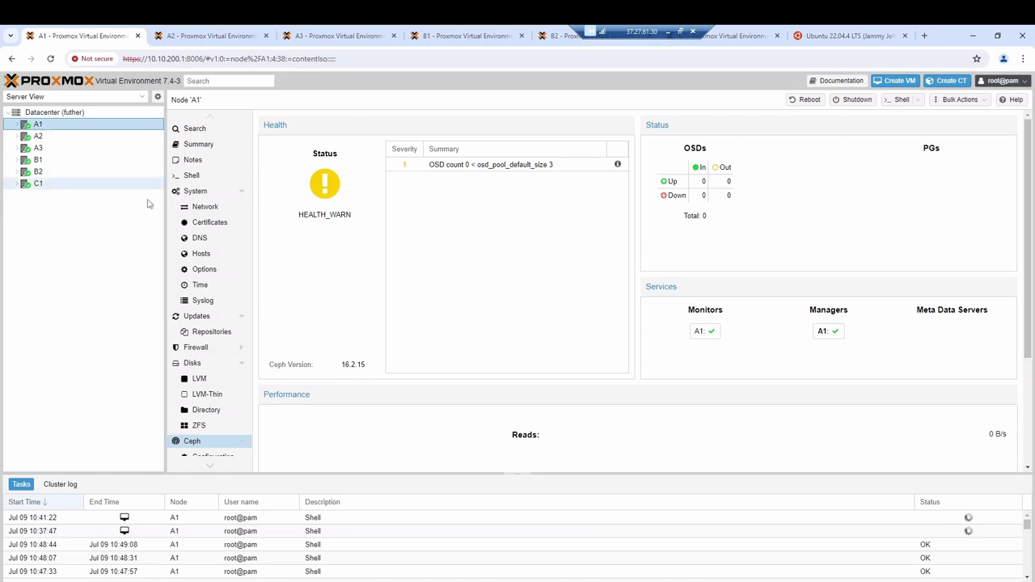
pyautogui.scroll(-1, 210, 382)
pyautogui.scroll(-2, 211, 384)
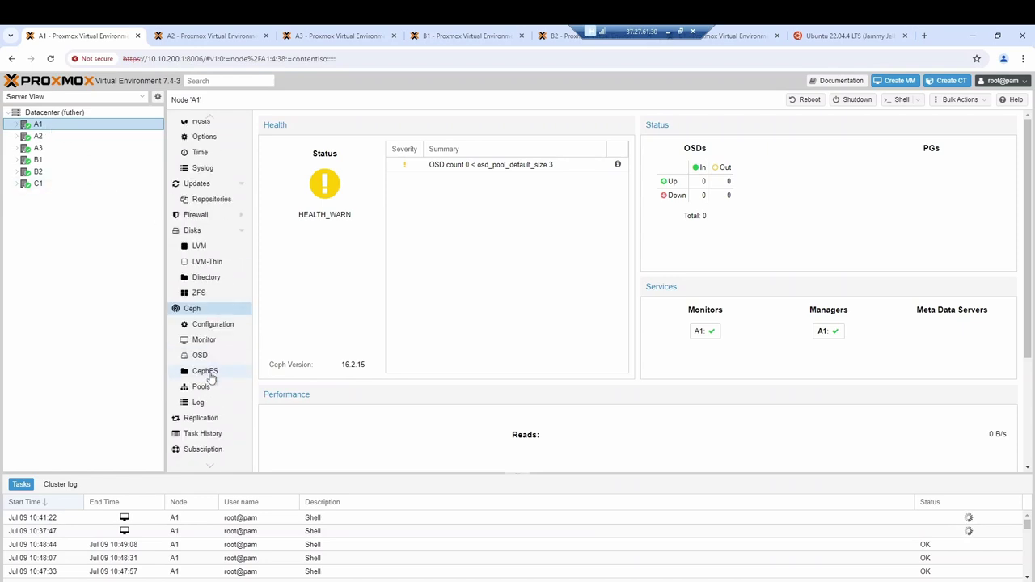
pyautogui.click(200, 355)
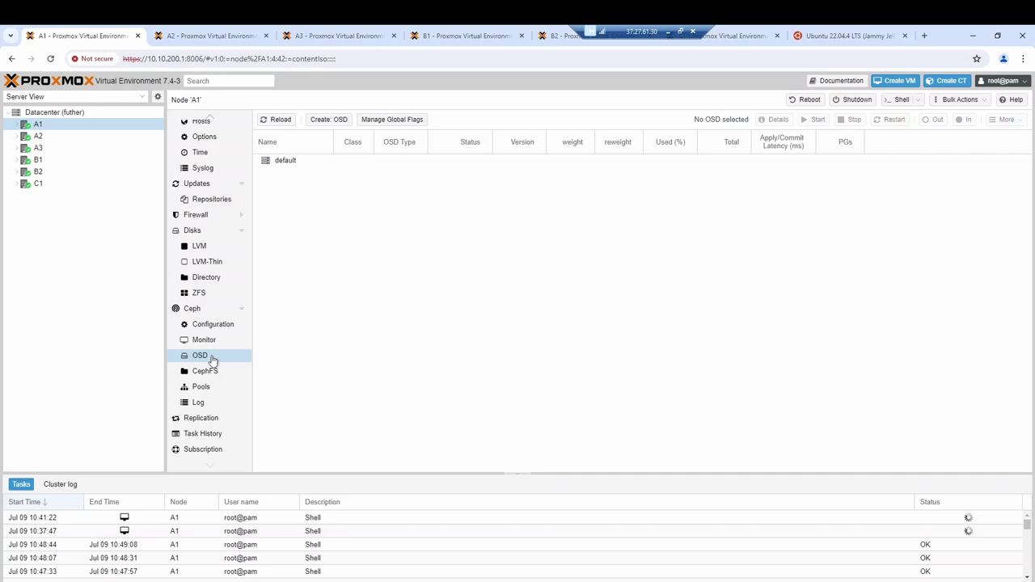
pyautogui.click(328, 122)
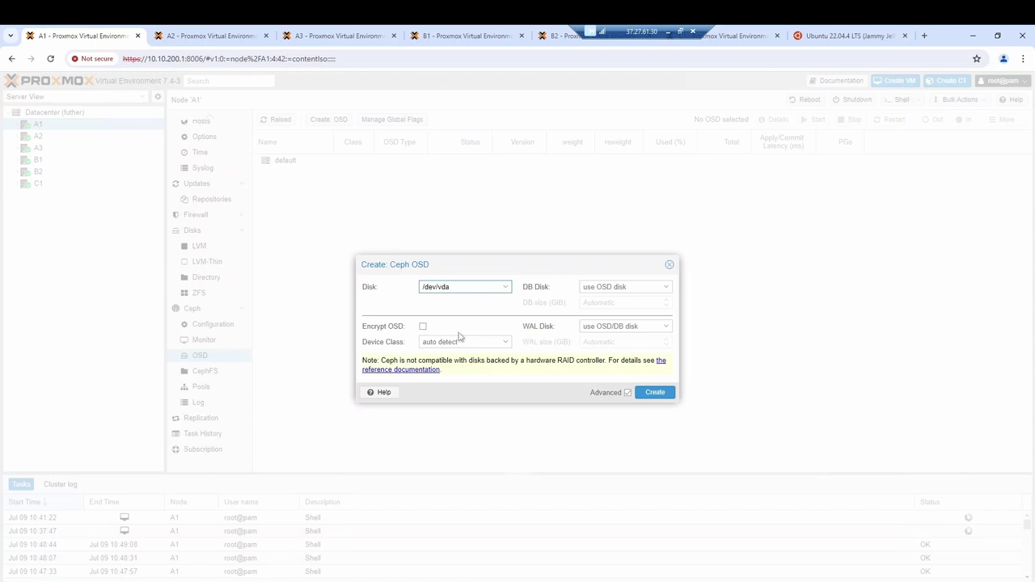
pyautogui.click(505, 291)
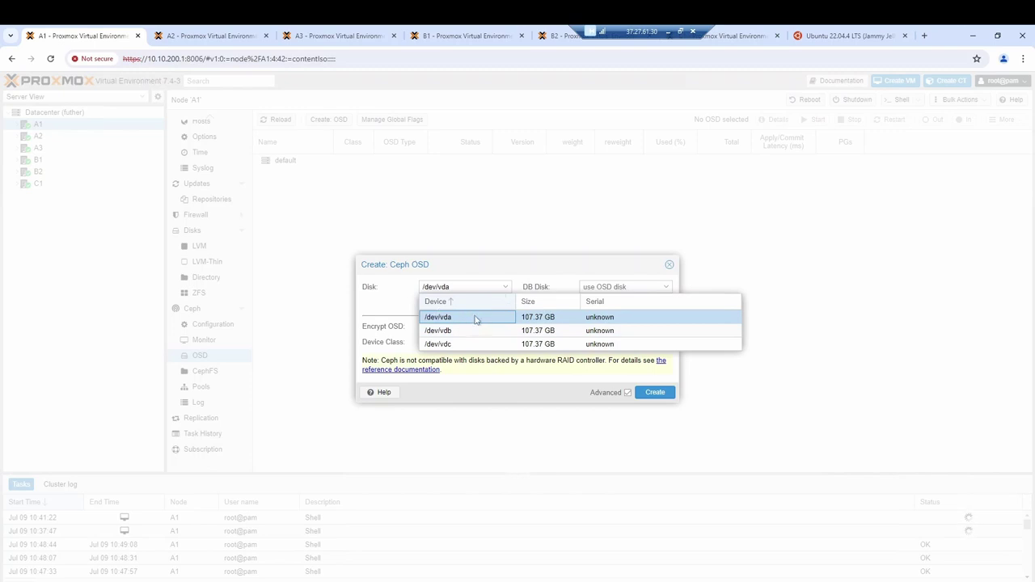
pyautogui.click(476, 319)
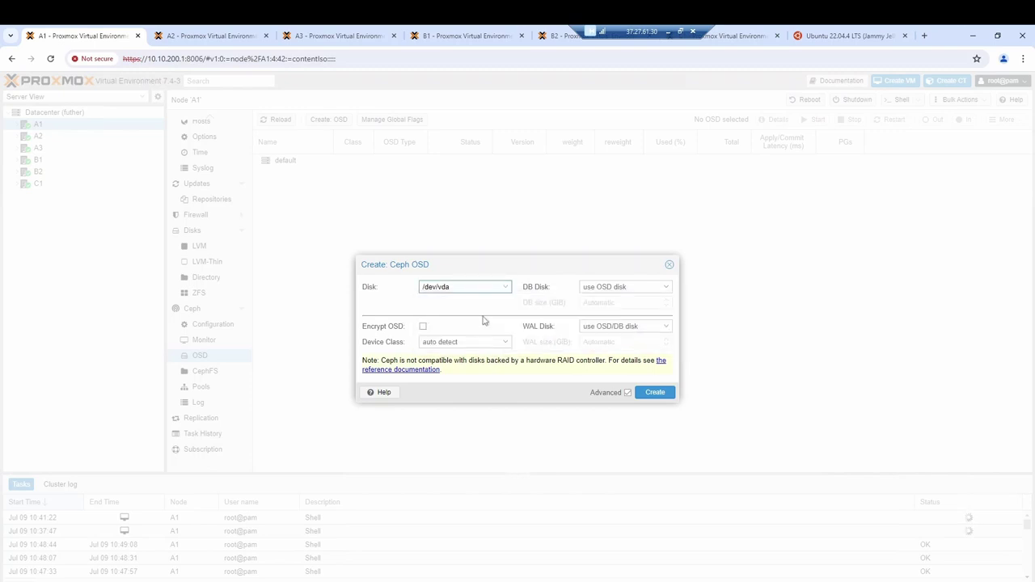
pyautogui.click(655, 393)
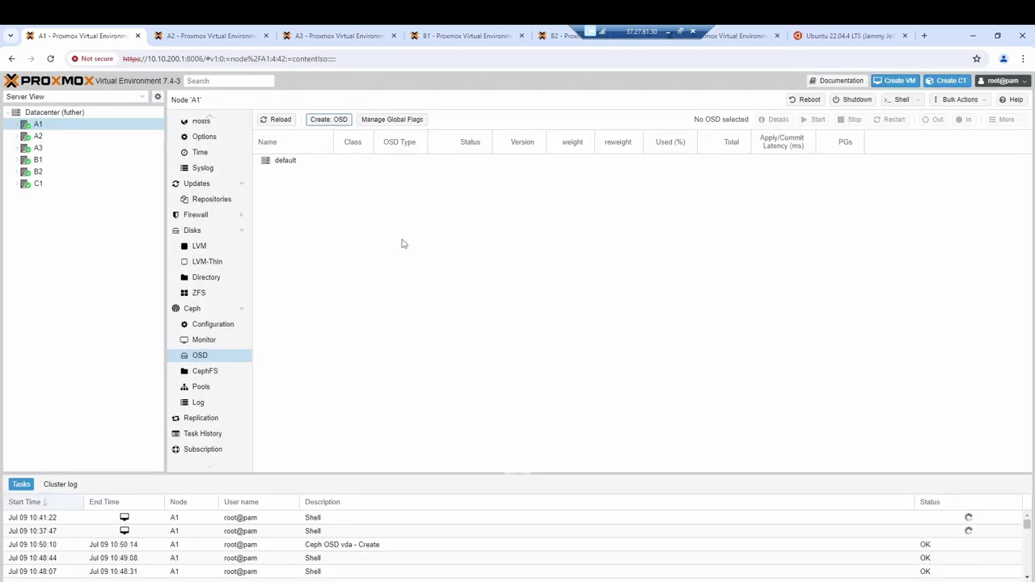
# Create two more Ceph OSDs on node A1 using disks /dev/vdb and /dev/vdc with the default options
pyautogui.click(329, 119)
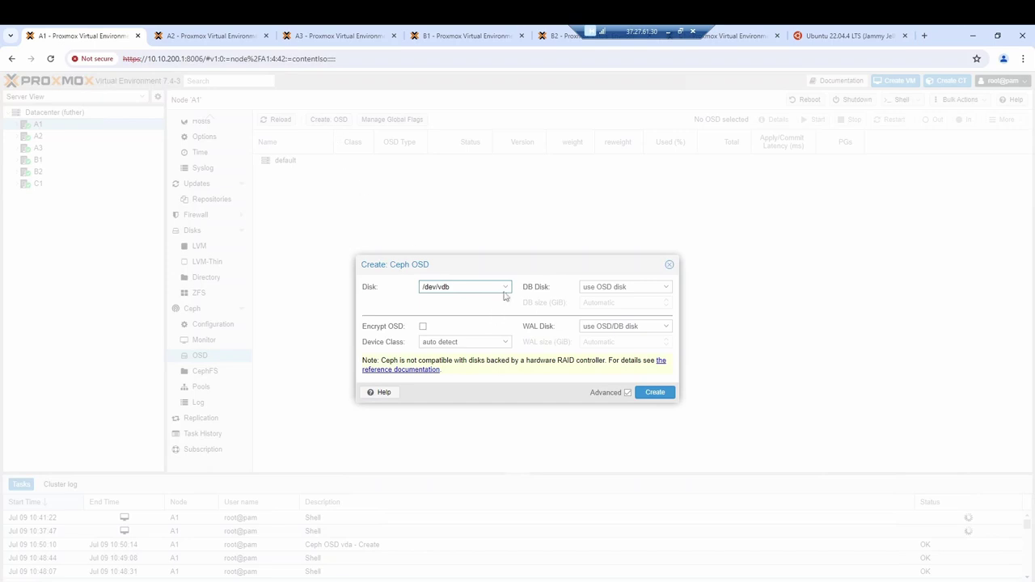
pyautogui.click(661, 394)
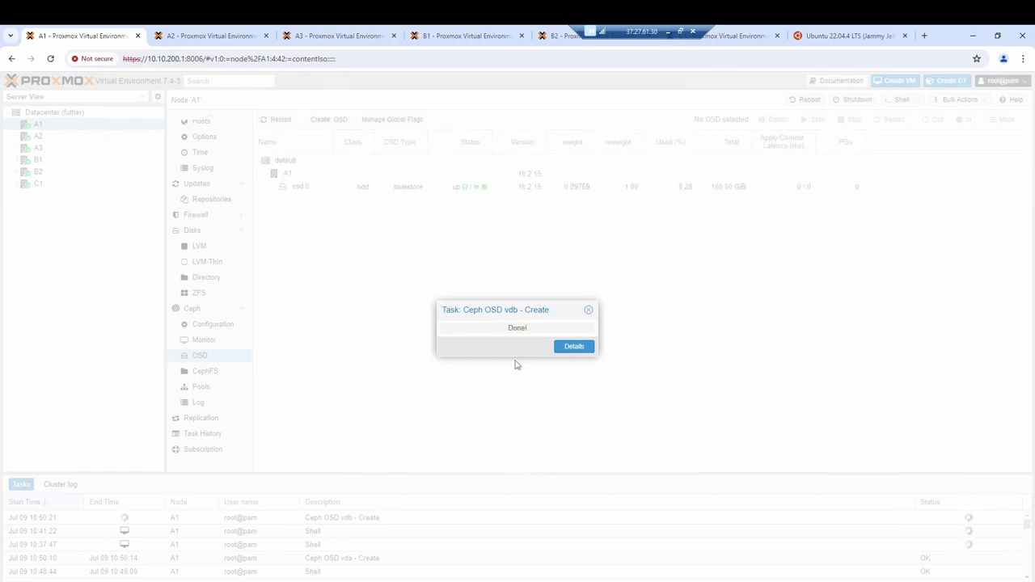
pyautogui.click(338, 121)
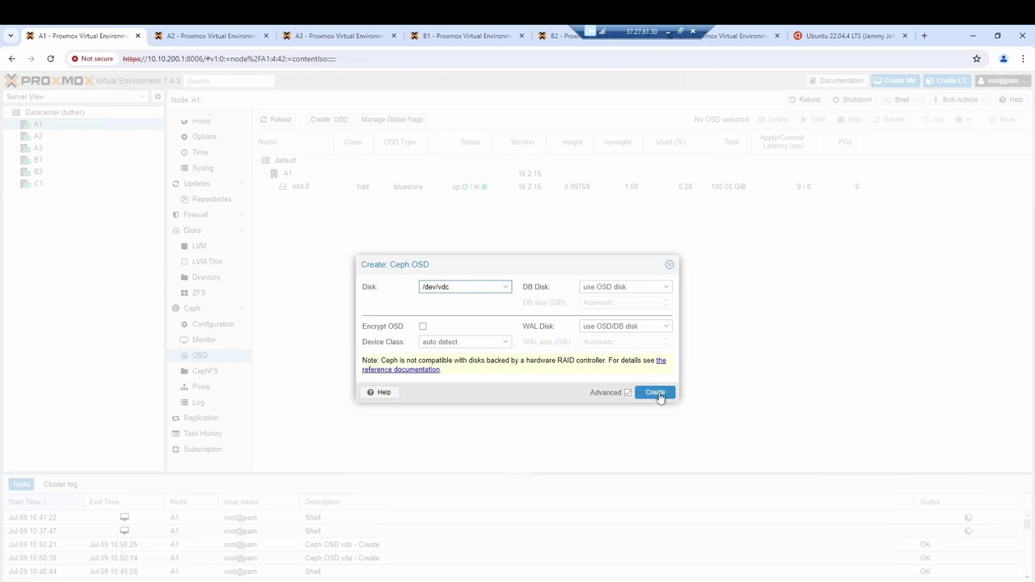
pyautogui.click(657, 393)
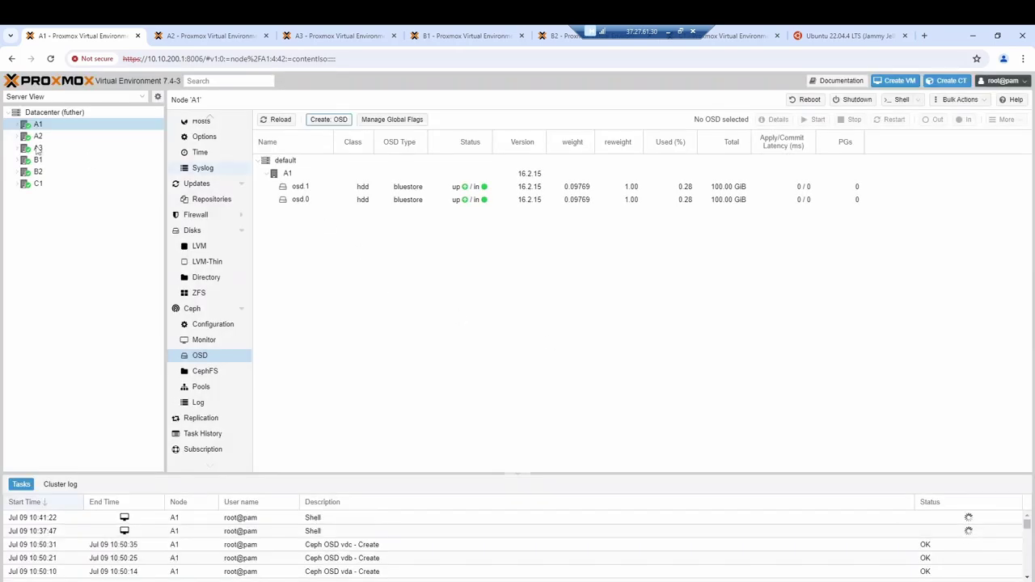
# Create three Ceph OSDs on node A2 using disks /dev/vda, /dev/vdb and /dev/vdc with the default options
pyautogui.click(60, 138)
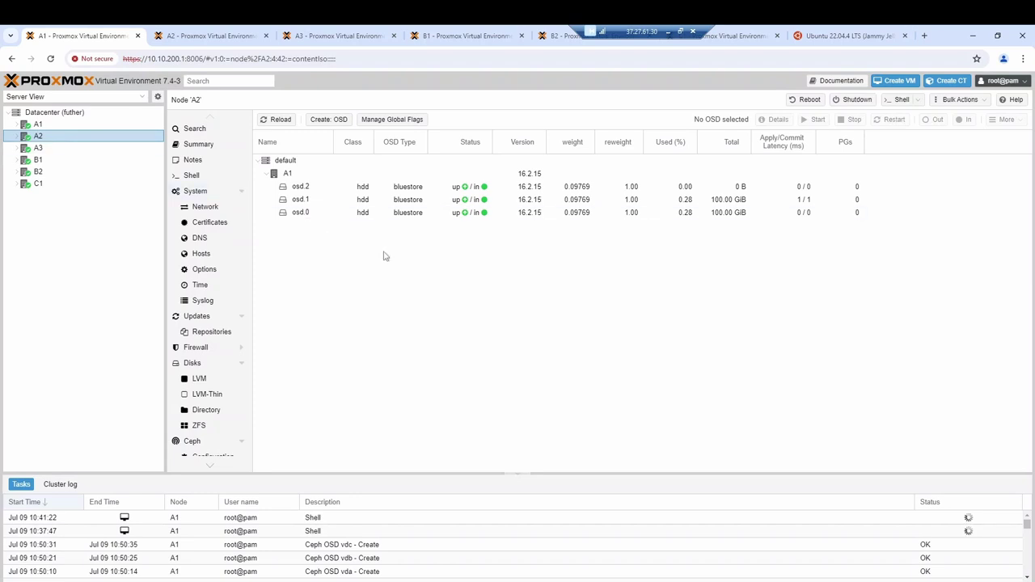
pyautogui.click(329, 121)
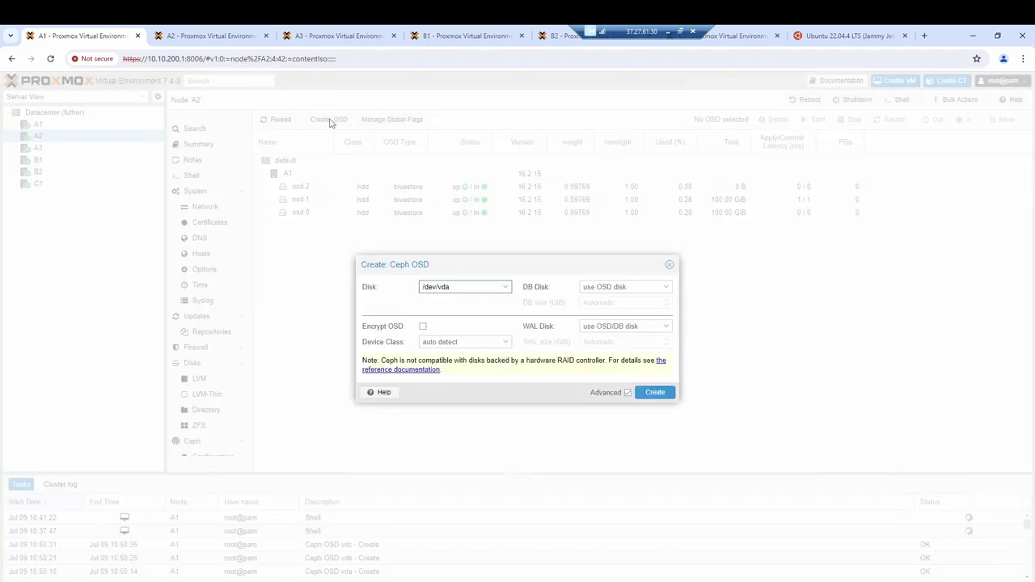
pyautogui.click(657, 394)
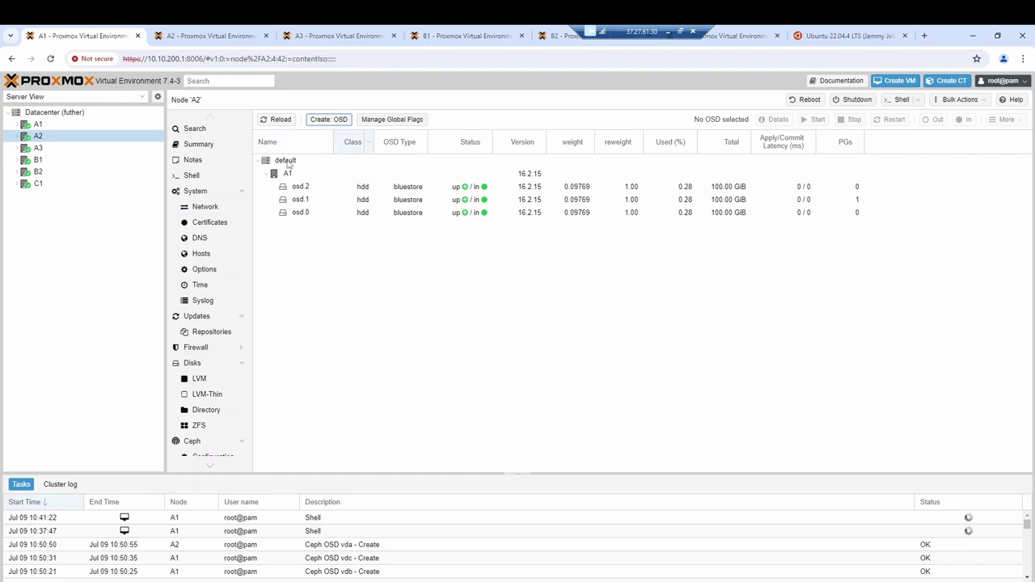
pyautogui.click(53, 139)
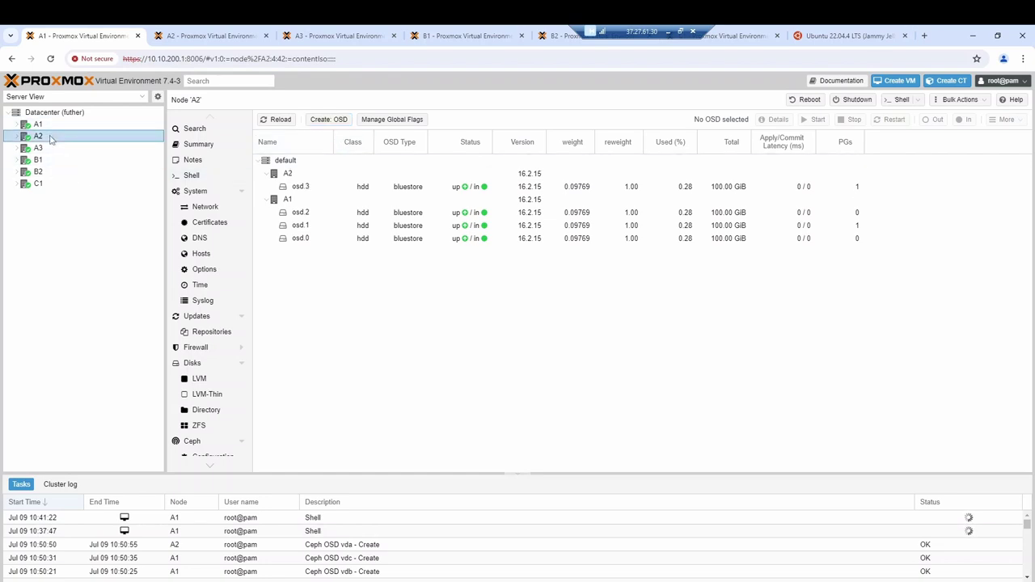
pyautogui.click(332, 120)
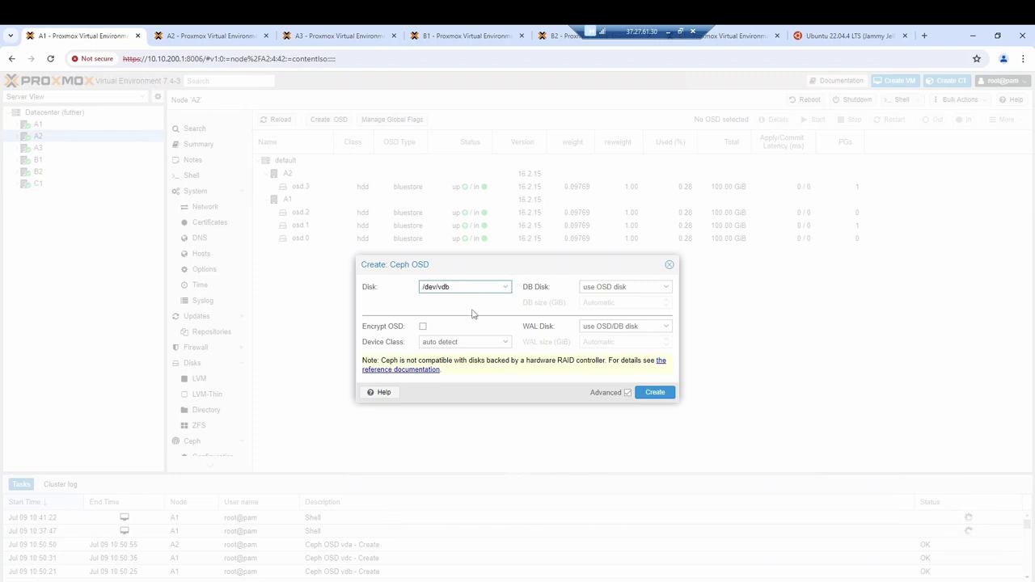
pyautogui.click(656, 393)
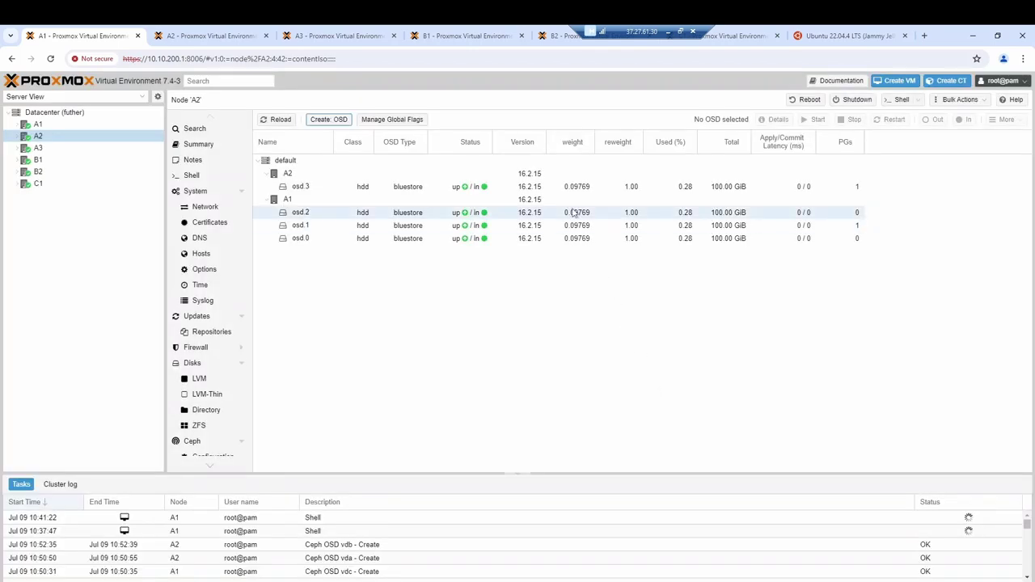
pyautogui.click(337, 122)
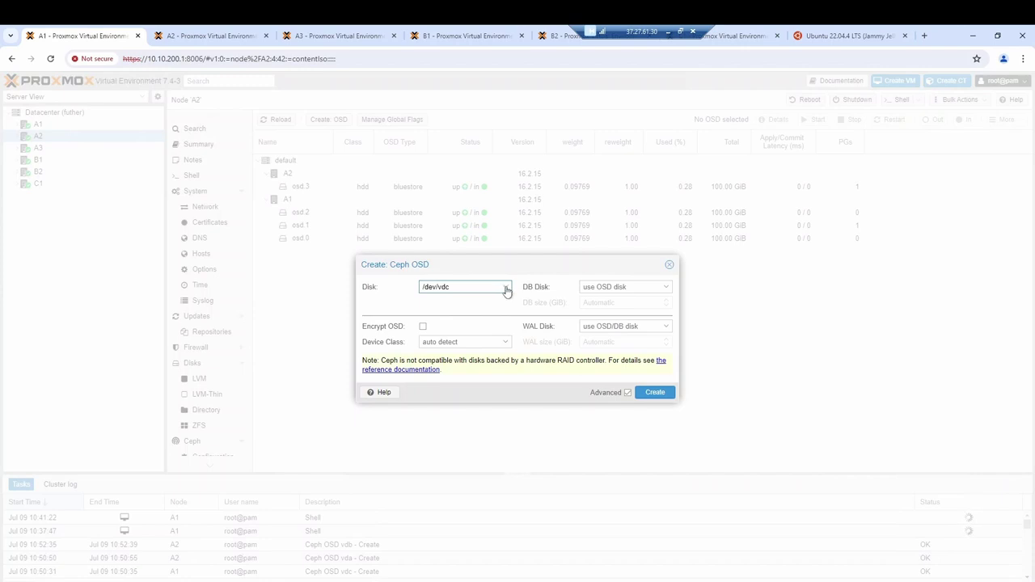
pyautogui.click(504, 288)
pyautogui.click(656, 393)
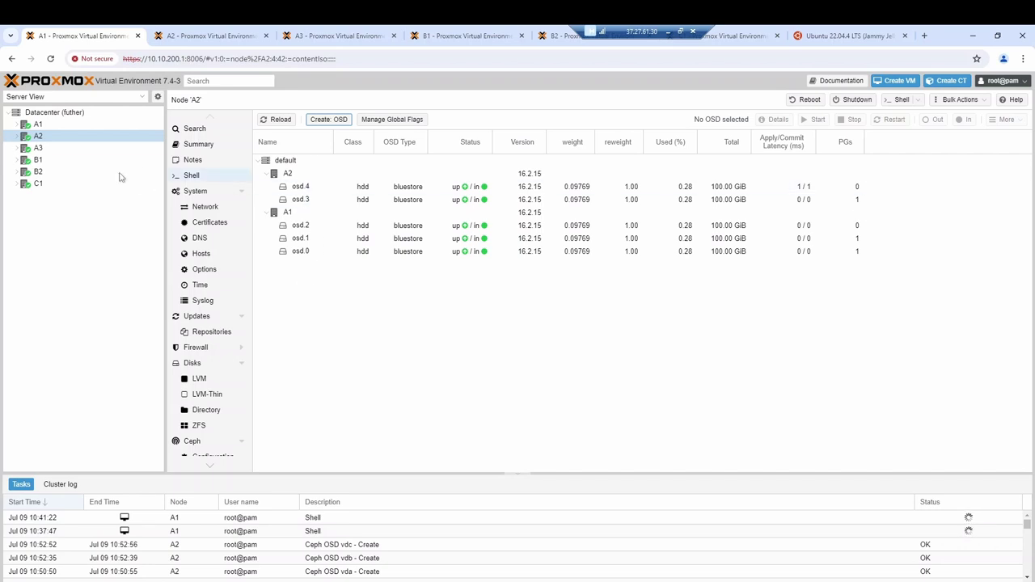
# Create three Ceph OSDs on node A3 using disks /dev/vda, /dev/vdb and /dev/vdc with the default options
pyautogui.click(46, 152)
pyautogui.click(332, 123)
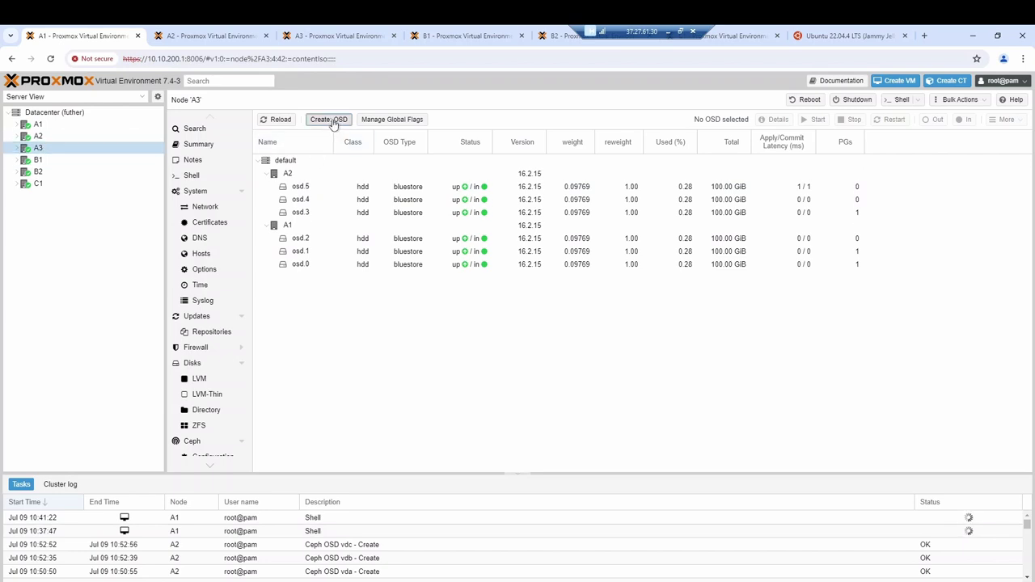
pyautogui.click(654, 394)
pyautogui.click(338, 122)
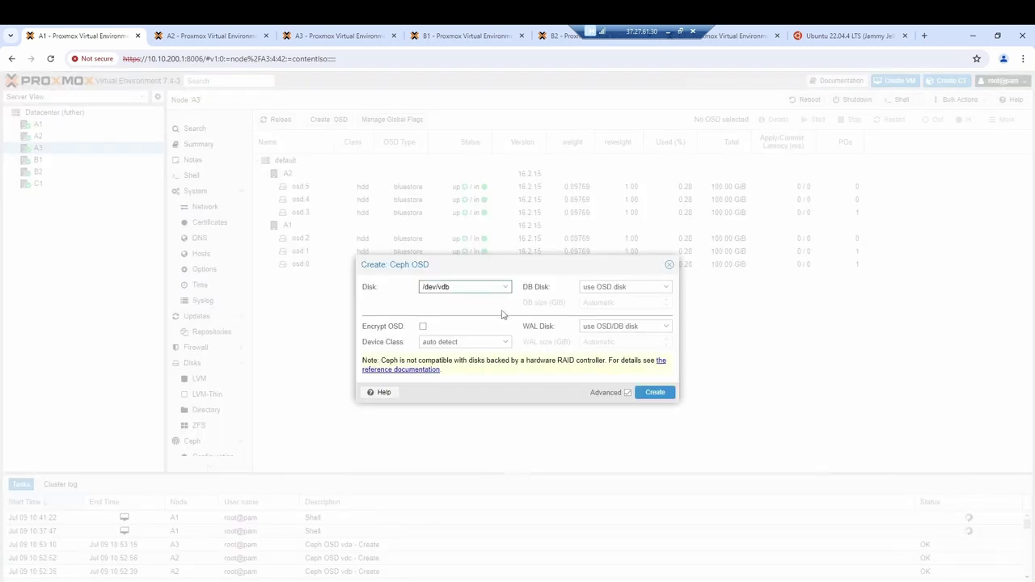
pyautogui.click(656, 393)
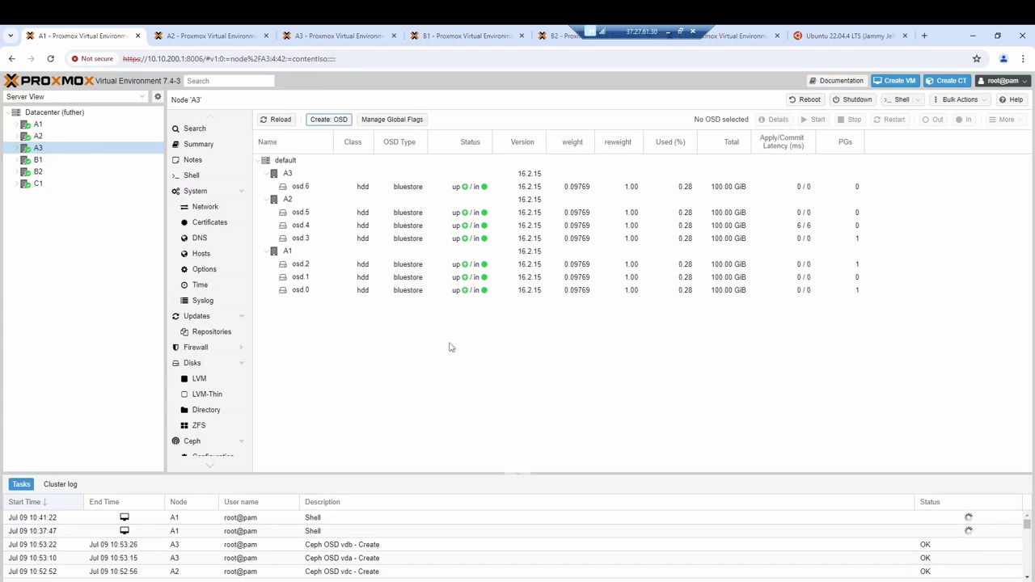
pyautogui.click(327, 122)
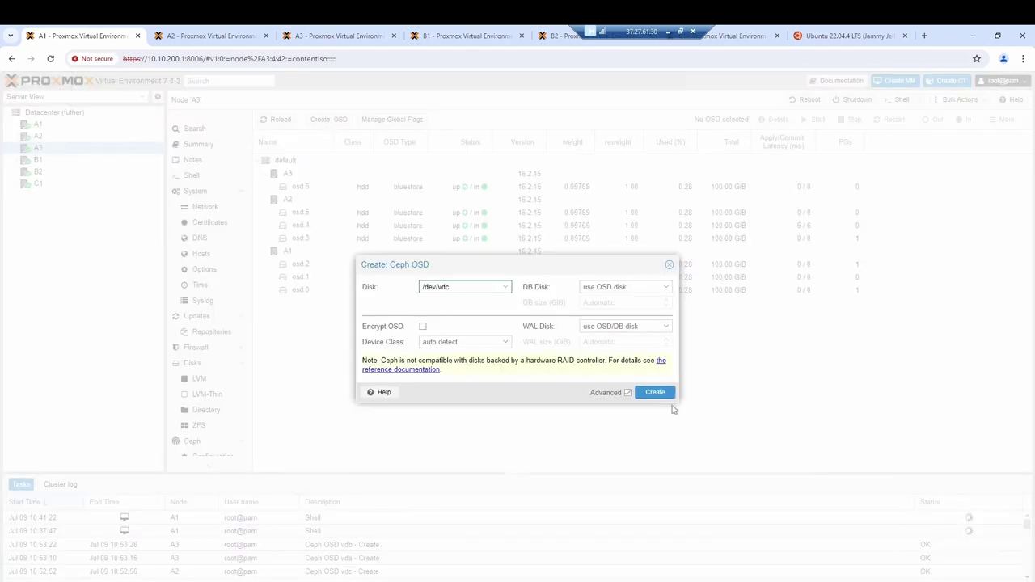
pyautogui.click(653, 394)
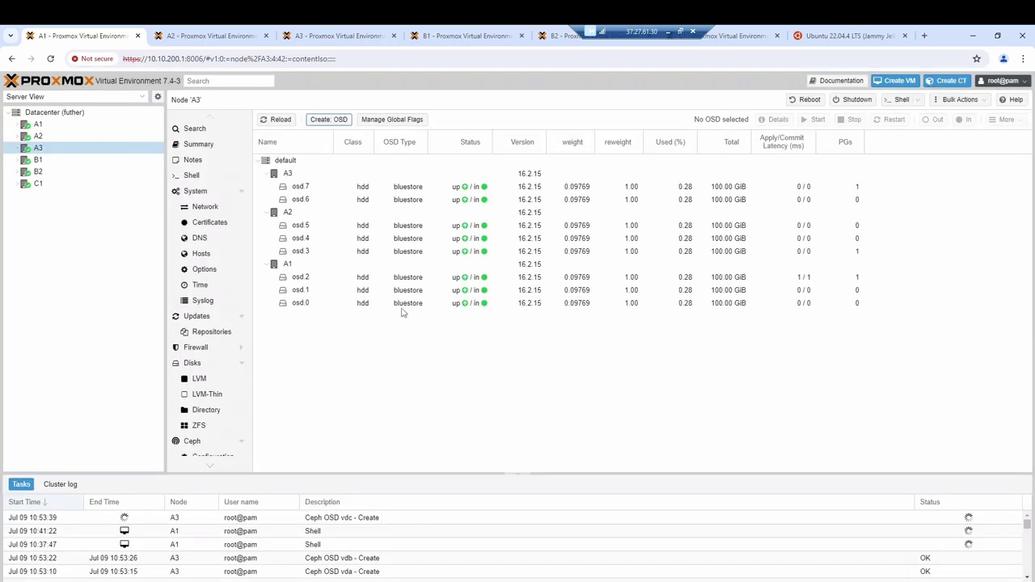
# Create two Ceph OSDs on node B1 using disks /dev/vda and /dev/vdb with the default options
pyautogui.click(47, 160)
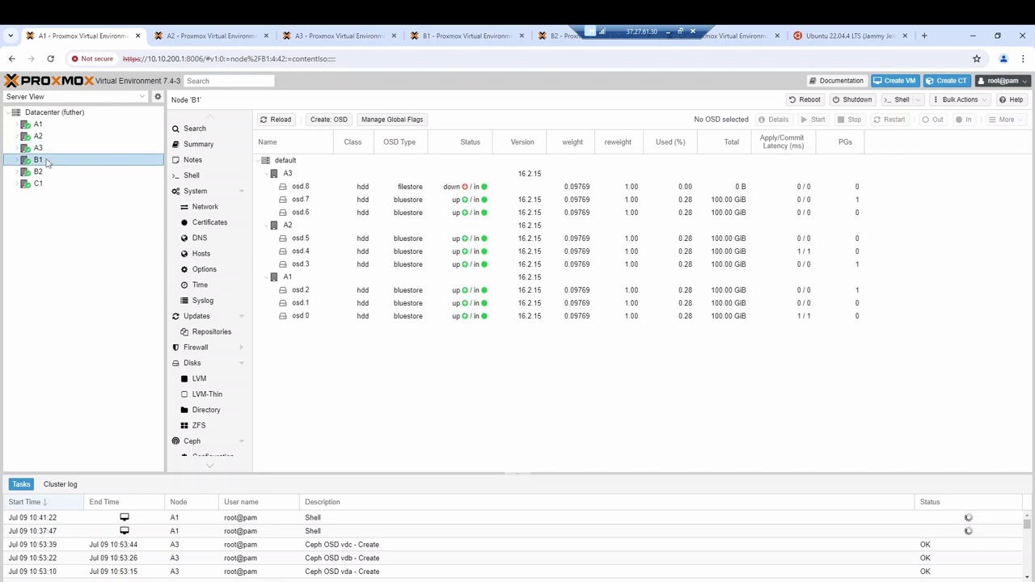
pyautogui.click(340, 121)
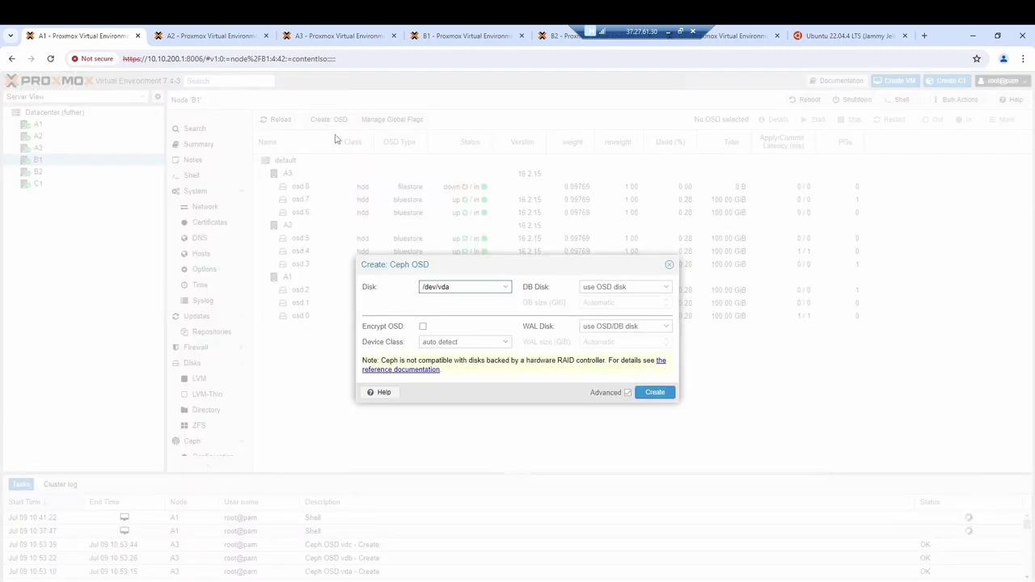
pyautogui.click(653, 394)
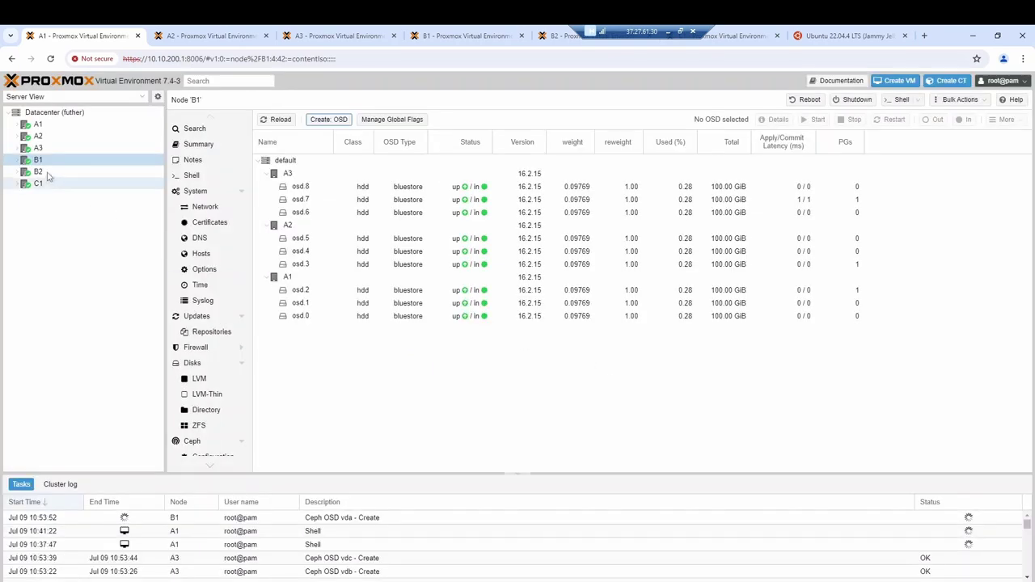
pyautogui.click(338, 121)
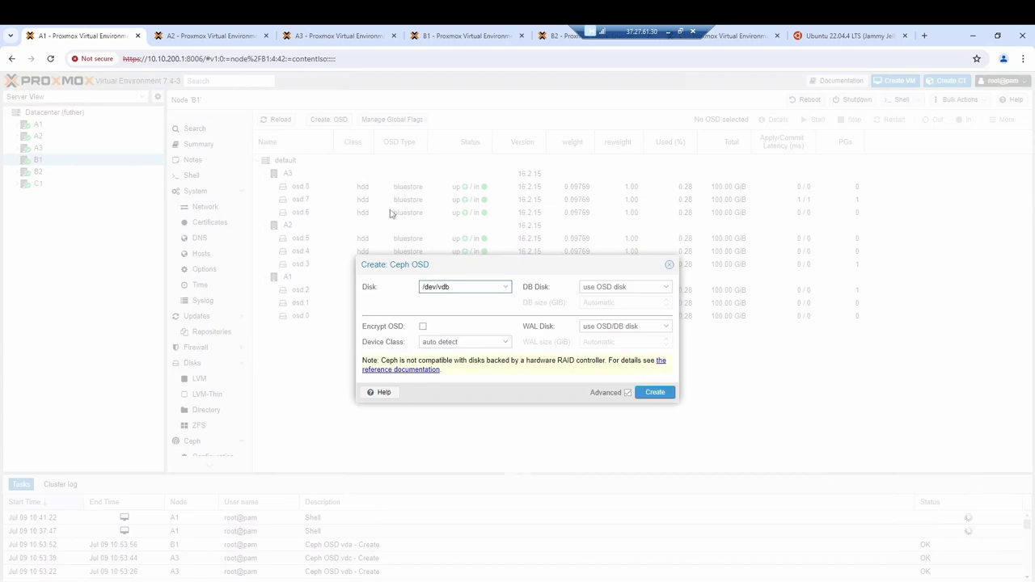
pyautogui.click(657, 394)
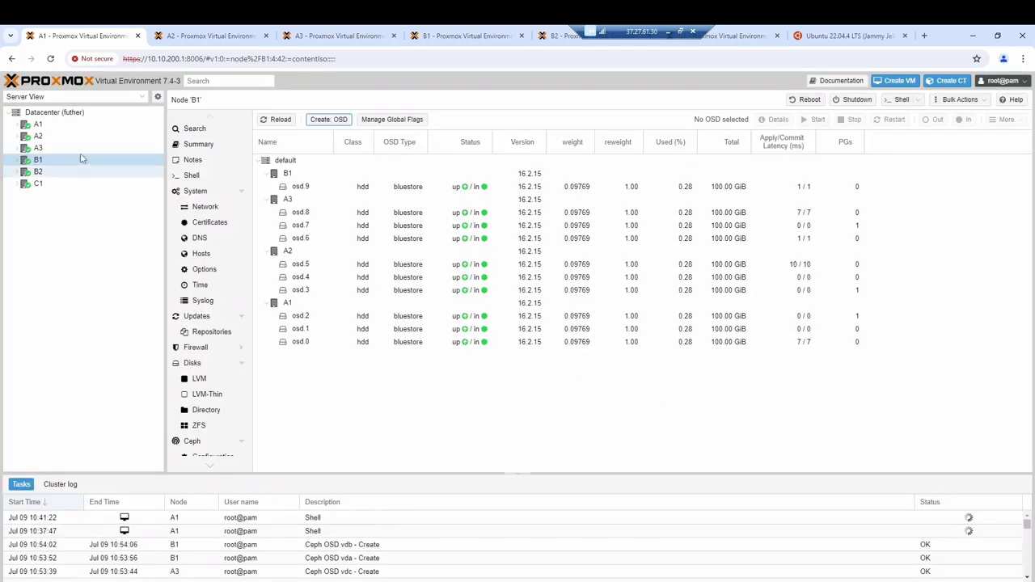
# Create a Ceph OSD on node B2 using disk /dev/vdb, keeping the other options at their defaults
pyautogui.click(52, 171)
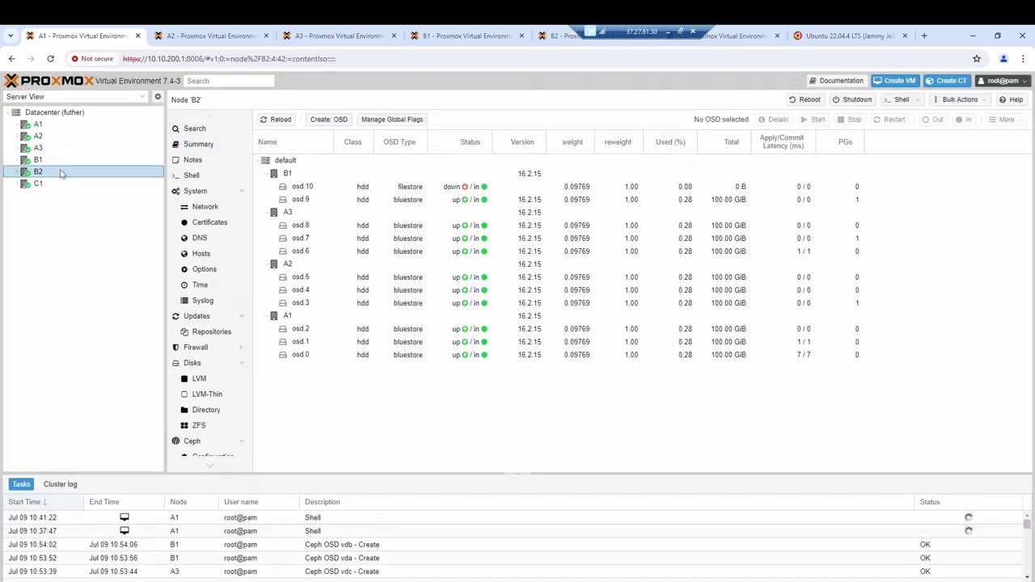
pyautogui.click(329, 121)
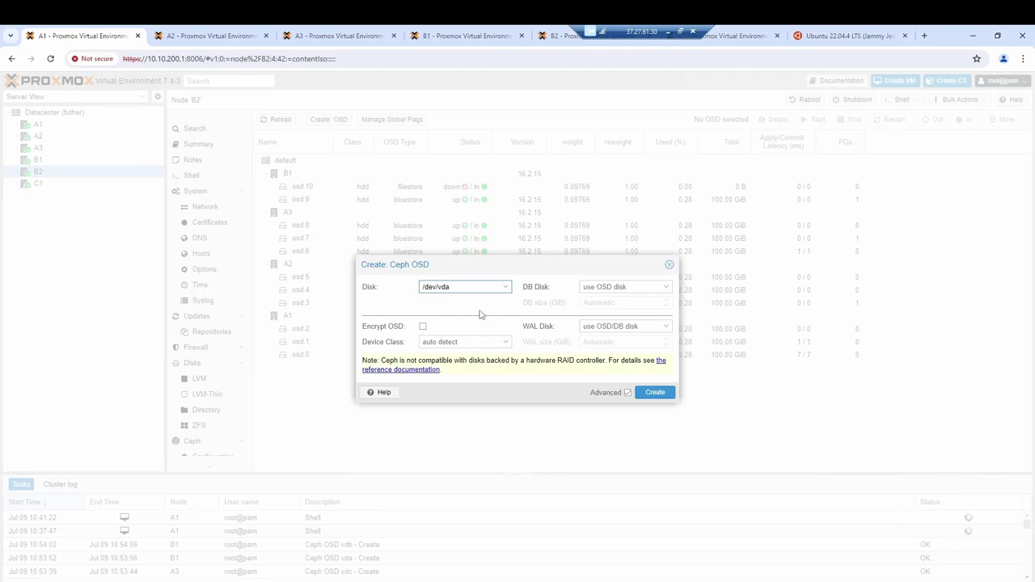
pyautogui.click(504, 293)
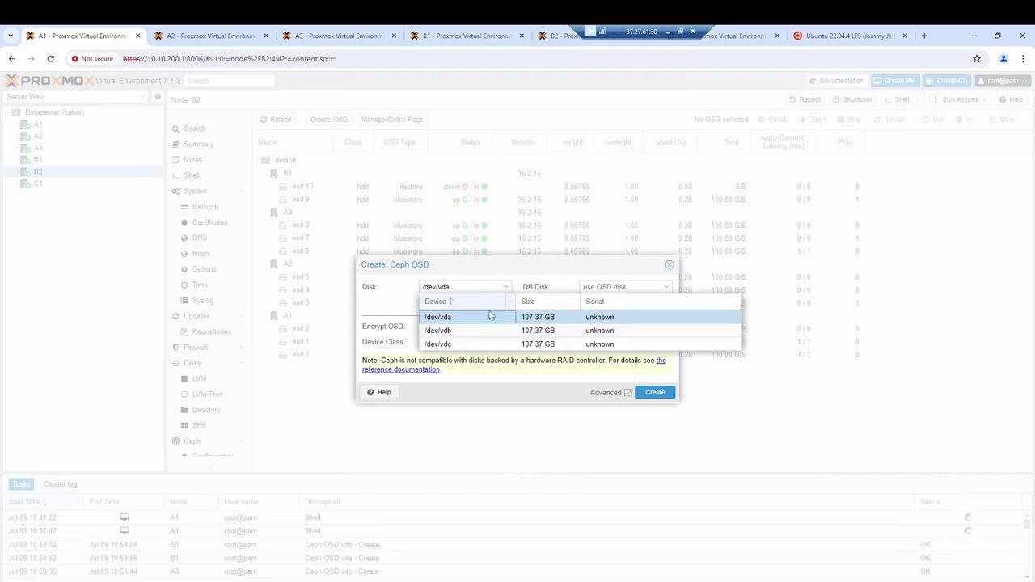
pyautogui.click(468, 332)
pyautogui.click(652, 392)
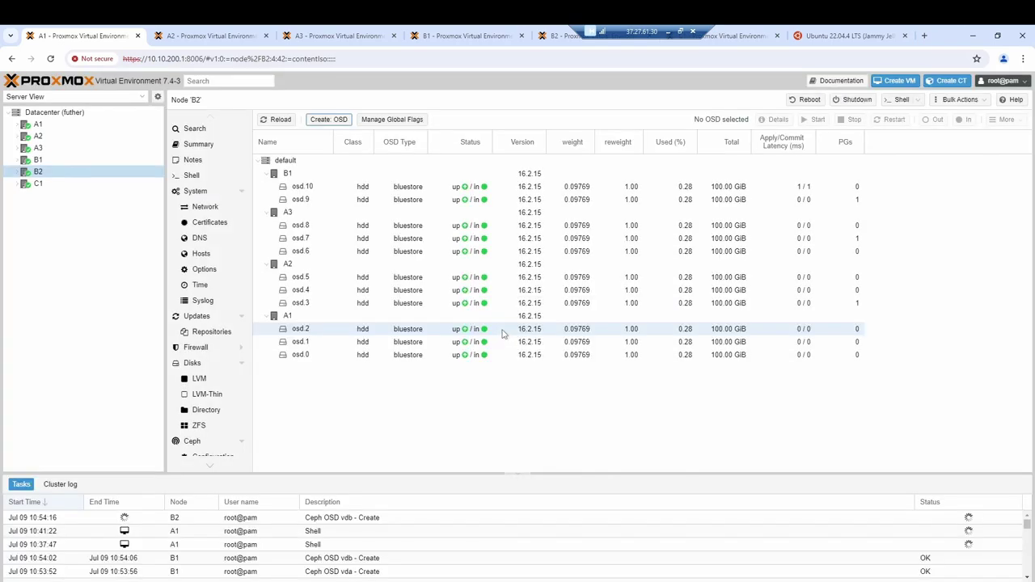
# Create two more Ceph OSDs on node B2 using disks /dev/vda and /dev/vdc with the default options
pyautogui.click(328, 119)
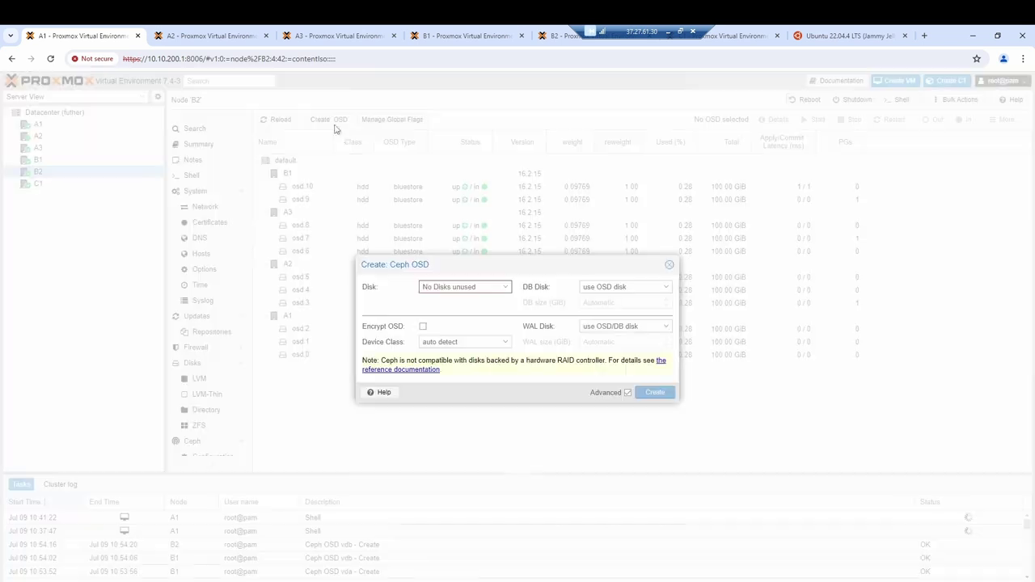
pyautogui.click(465, 286)
pyautogui.click(462, 303)
pyautogui.click(660, 394)
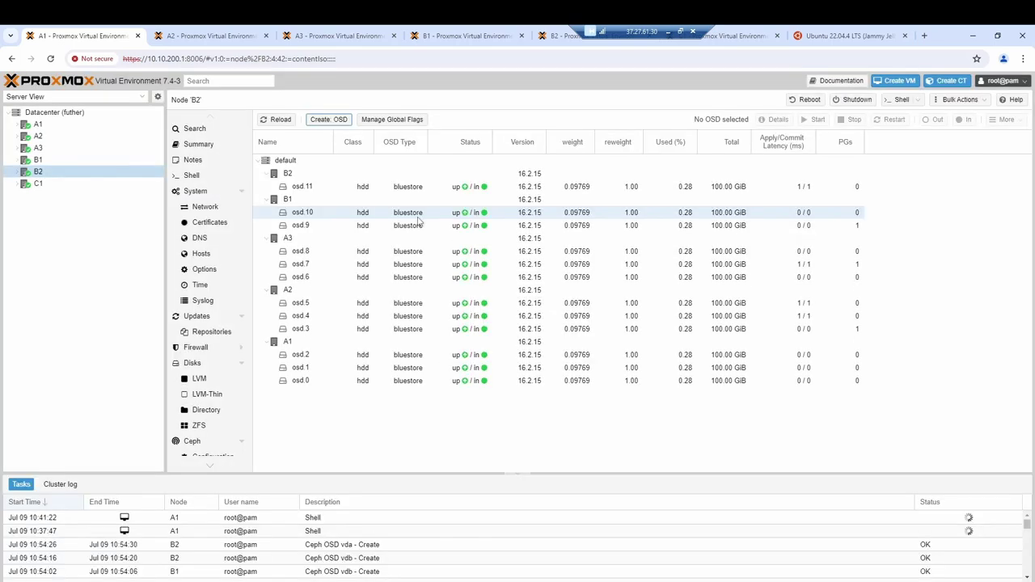
pyautogui.click(330, 121)
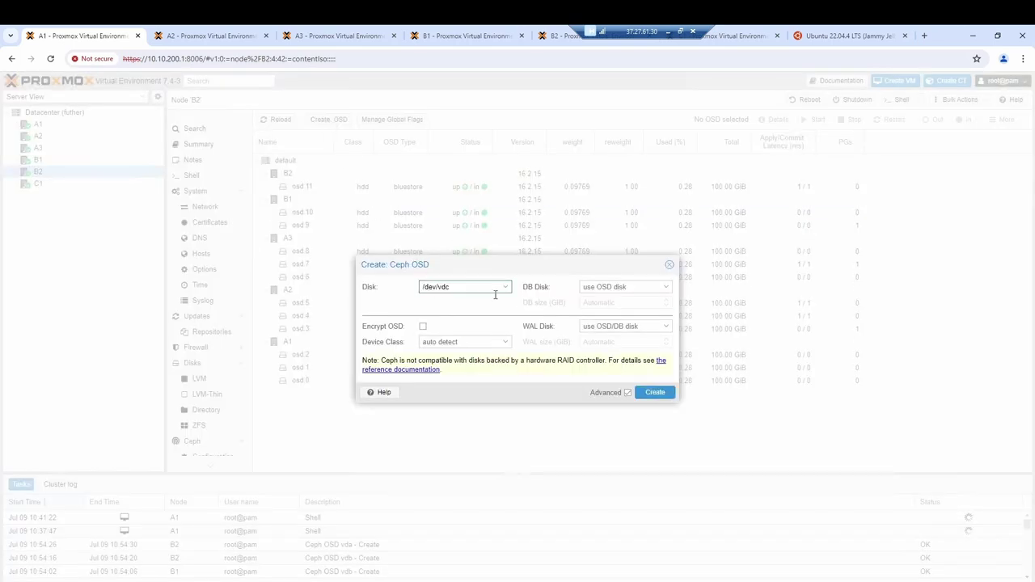
pyautogui.click(644, 394)
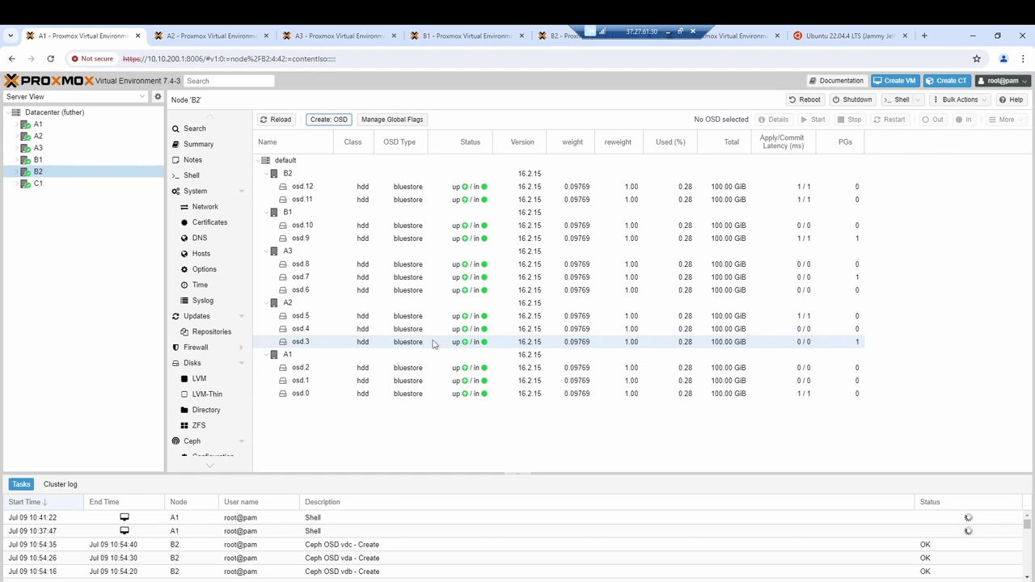
# Create three Ceph OSDs on node C1 using disks /dev/vda, /dev/vdb and /dev/vdc with the default options
pyautogui.click(55, 186)
pyautogui.click(329, 120)
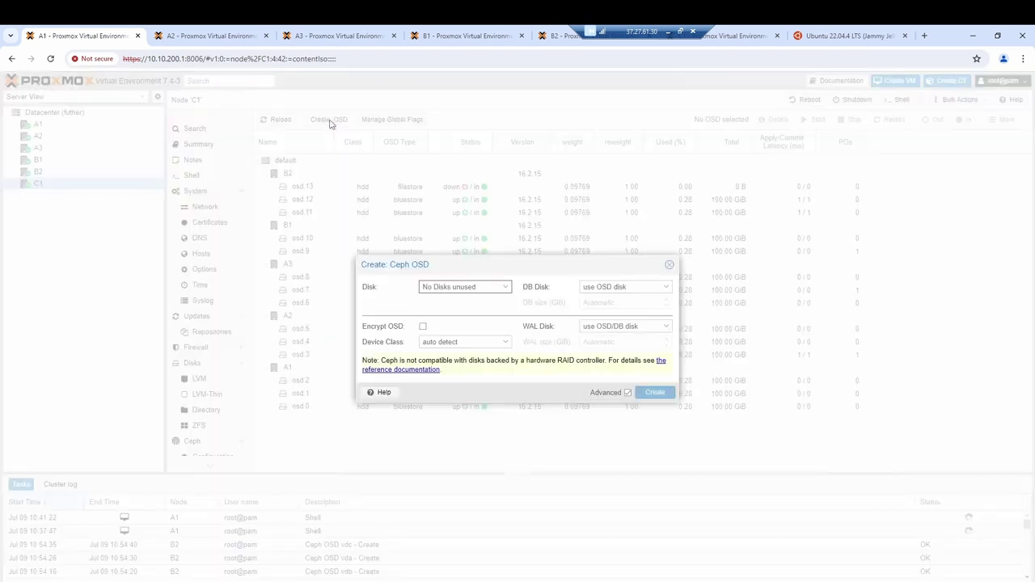
pyautogui.click(655, 393)
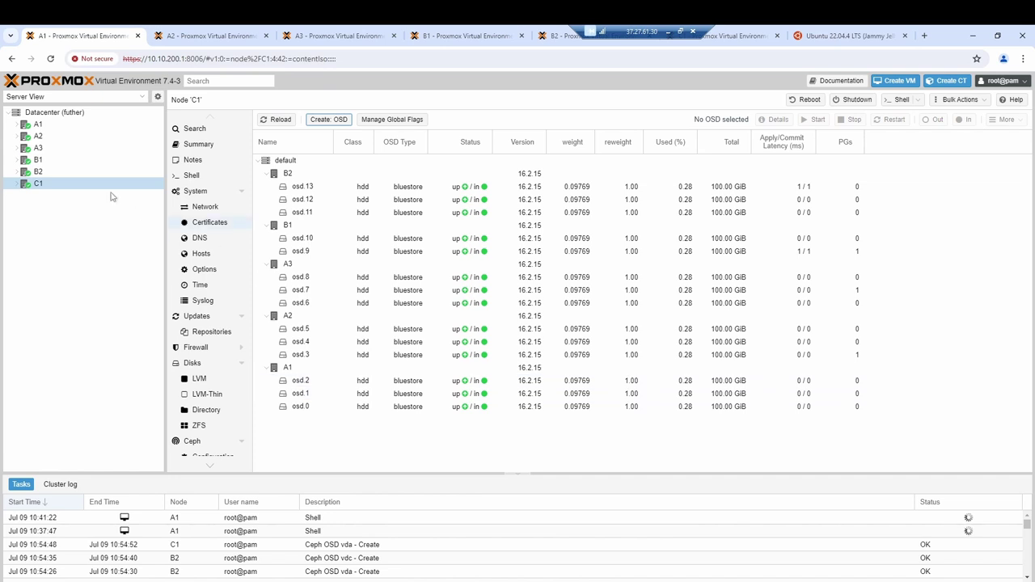
pyautogui.click(324, 120)
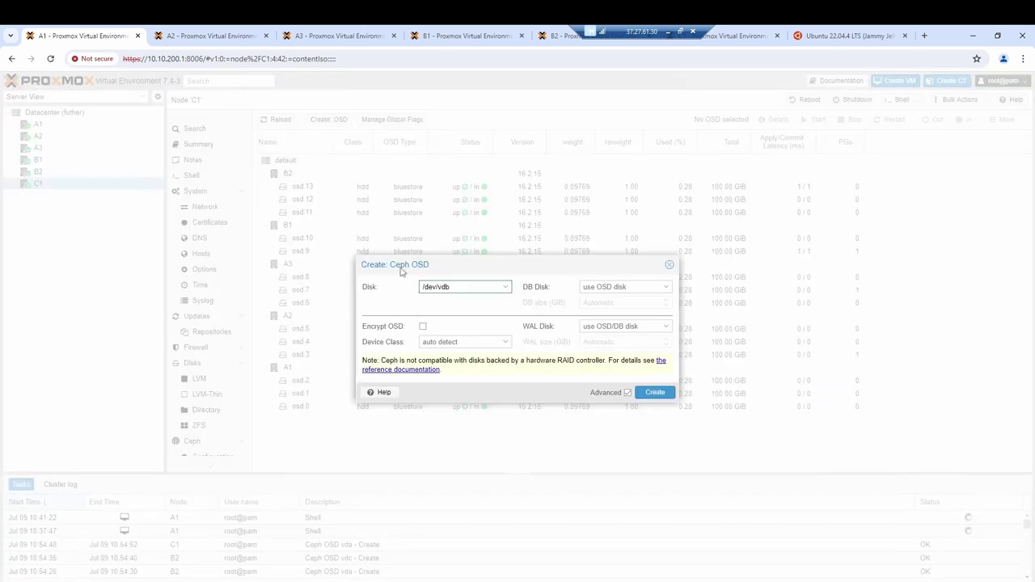
pyautogui.click(649, 391)
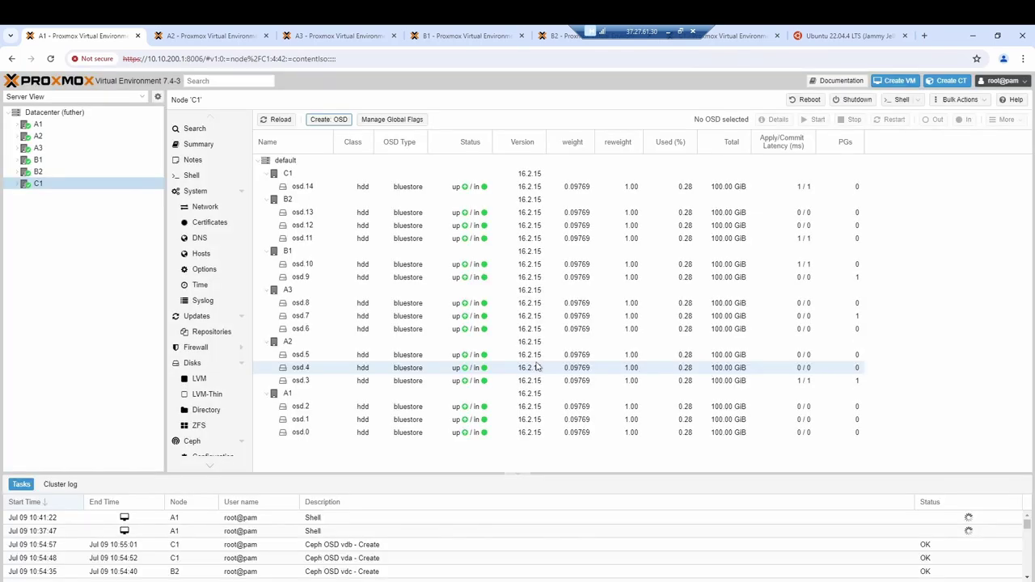
pyautogui.click(328, 119)
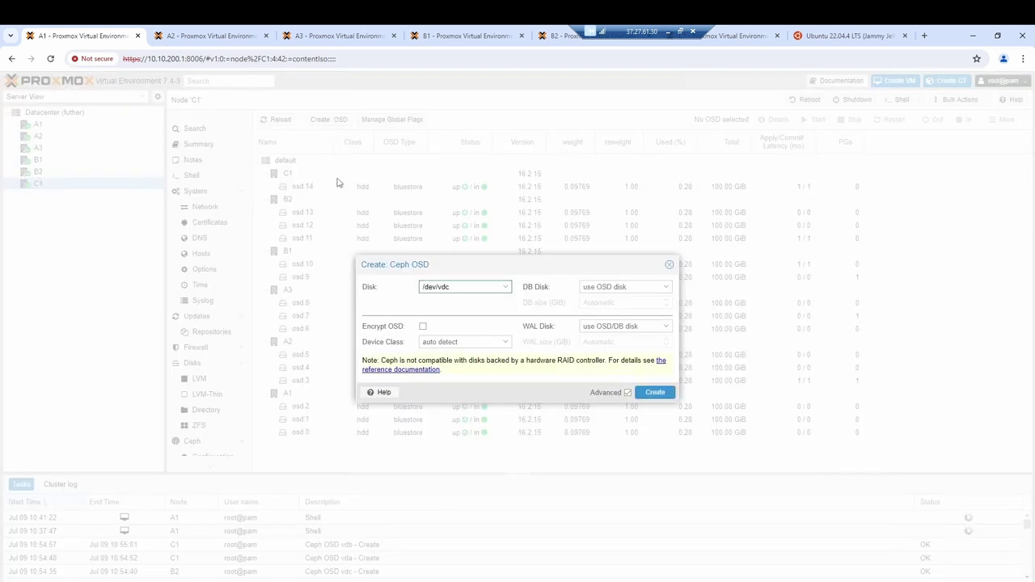
pyautogui.click(654, 392)
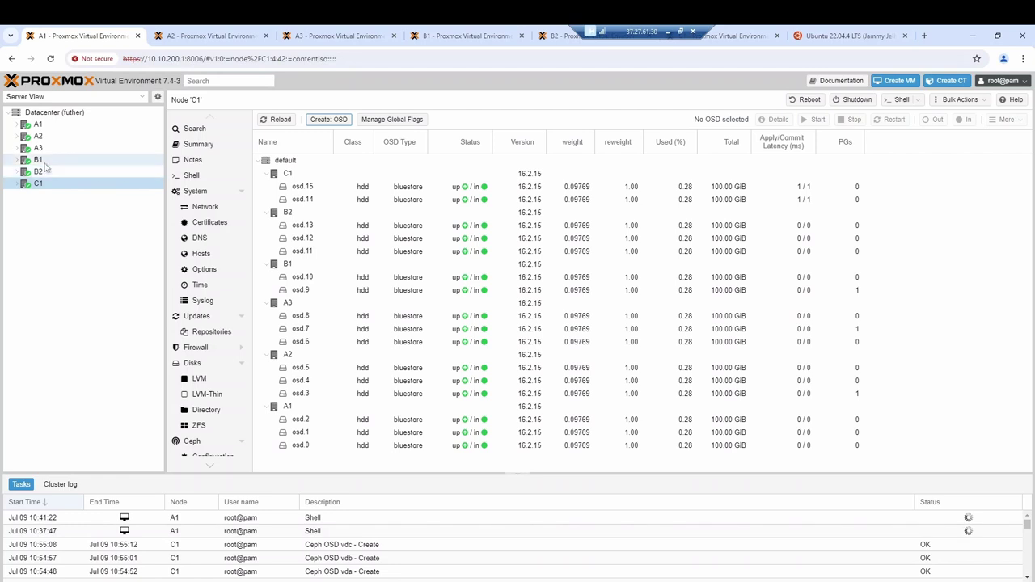
# Open the Ceph monitor settings of node A1 and create an additional Ceph monitor on host A2
pyautogui.click(38, 125)
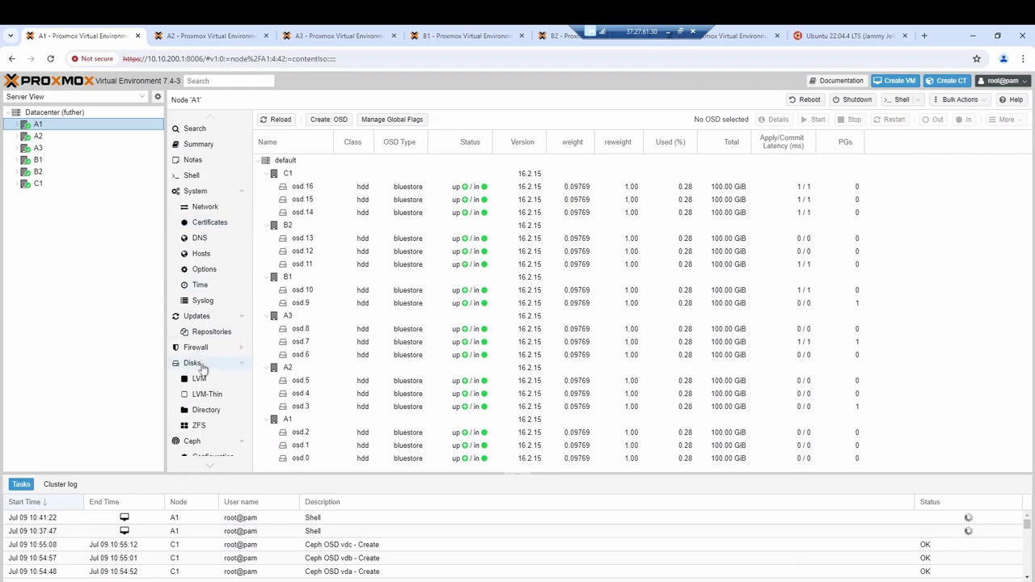
pyautogui.scroll(-3, 204, 372)
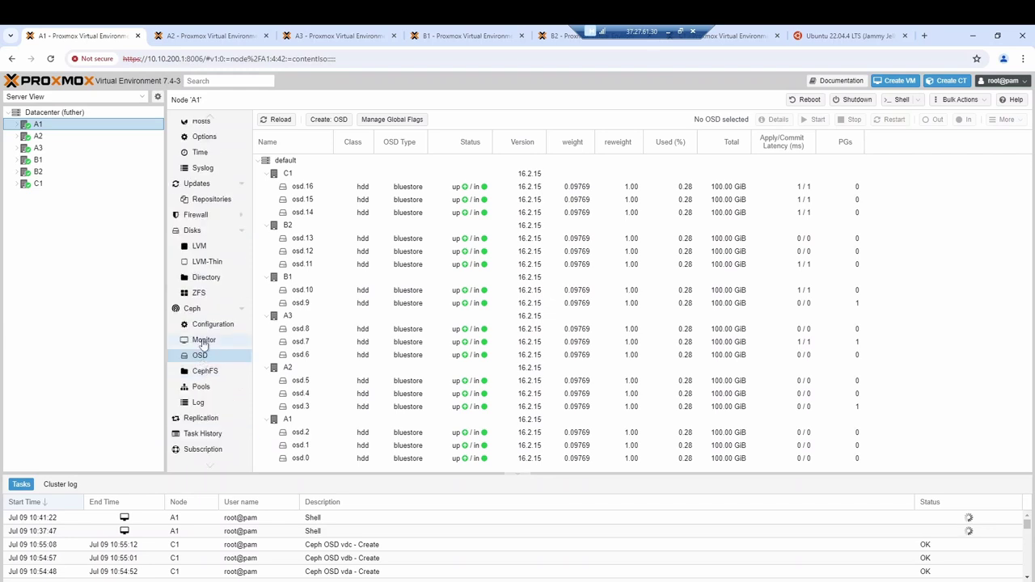
pyautogui.click(204, 341)
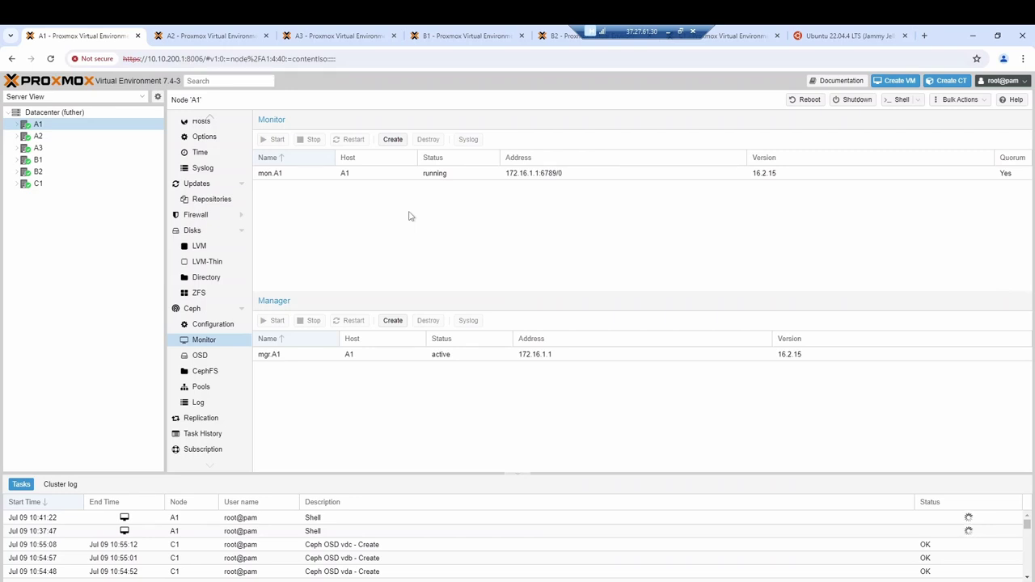
pyautogui.click(392, 139)
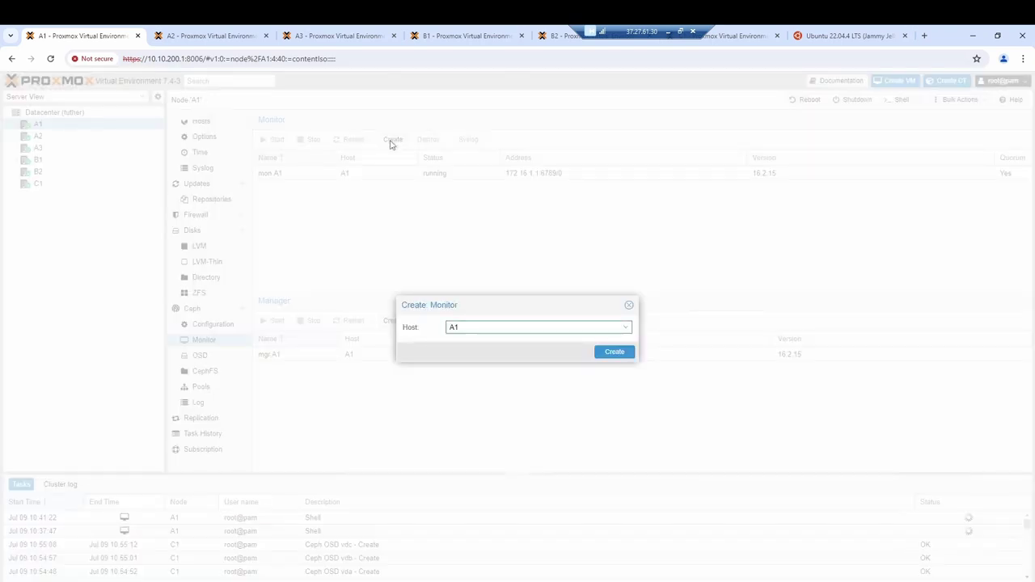
pyautogui.click(625, 330)
pyautogui.click(491, 372)
pyautogui.click(614, 353)
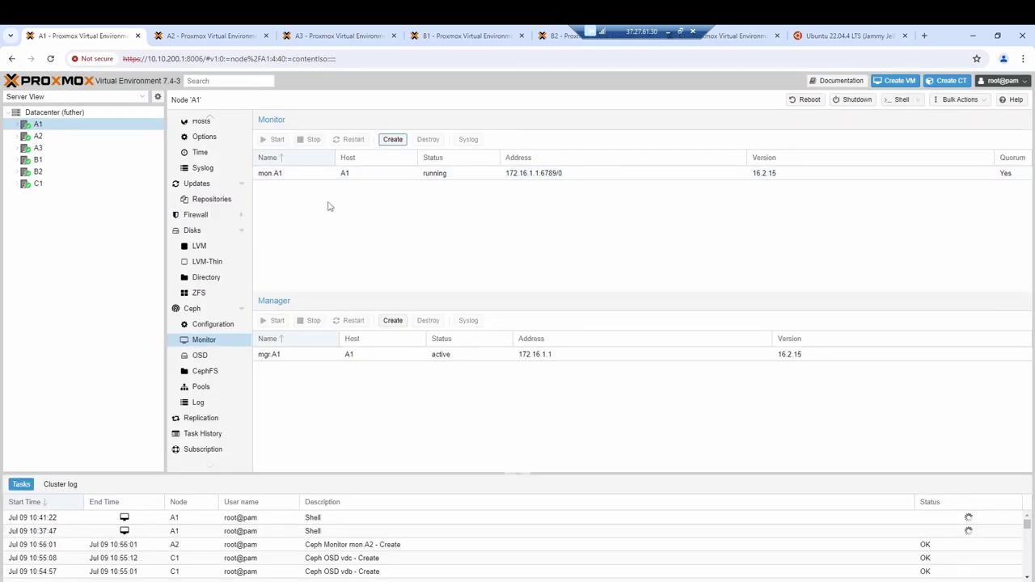
# From node A1's Ceph monitor settings, create a Ceph monitor on host A3
pyautogui.click(49, 127)
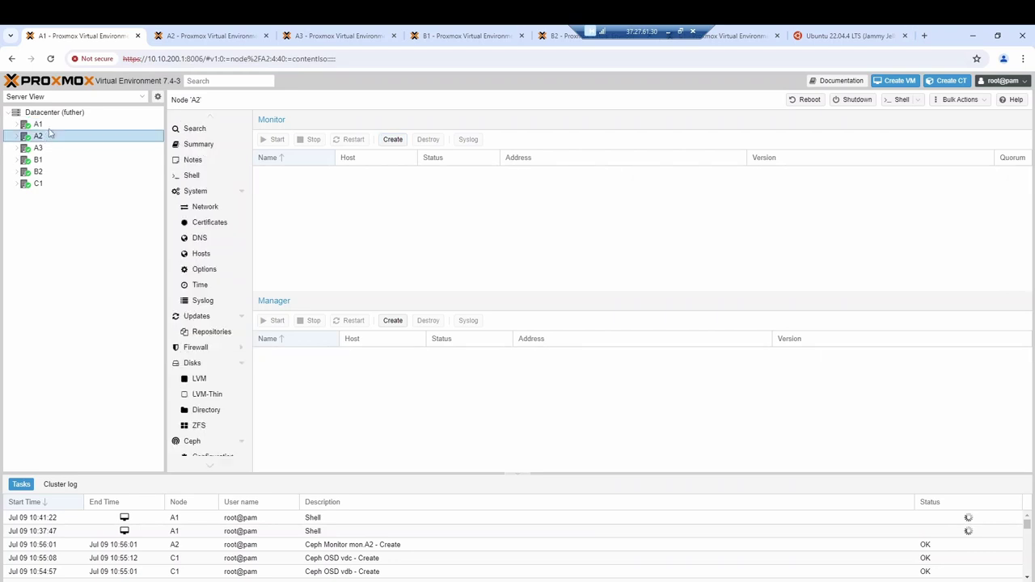
pyautogui.click(393, 139)
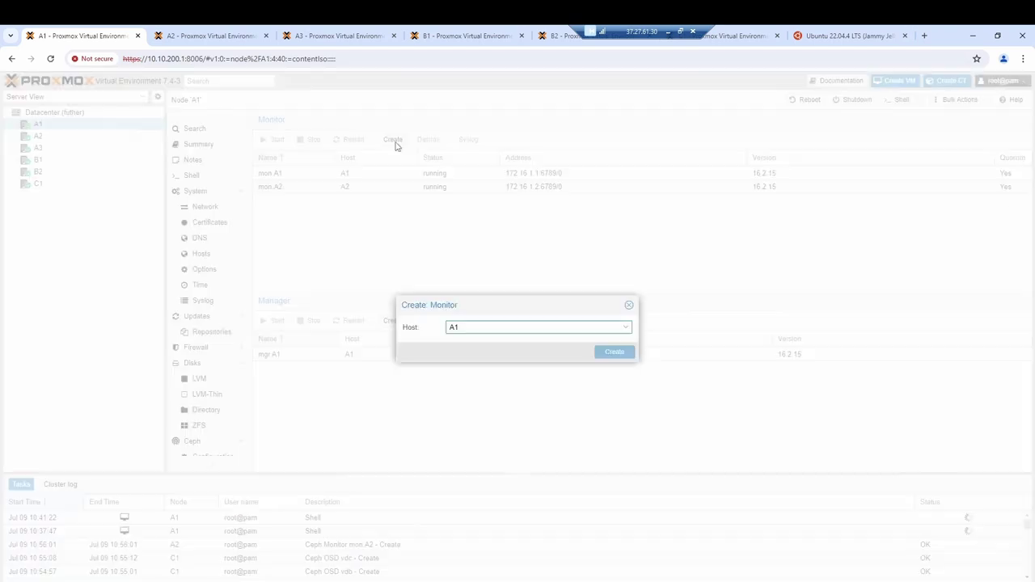
pyautogui.click(626, 331)
pyautogui.click(482, 388)
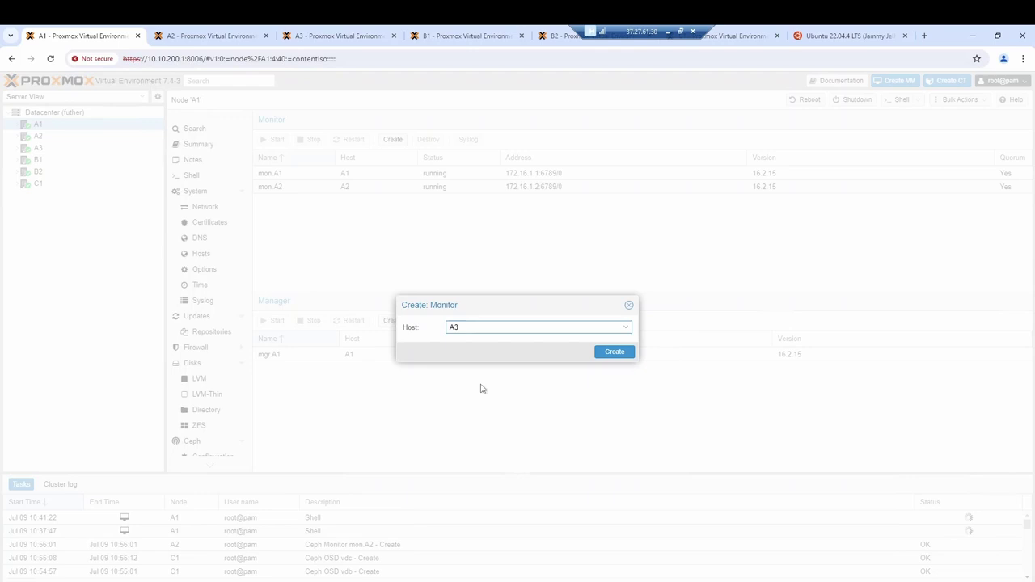
pyautogui.click(618, 355)
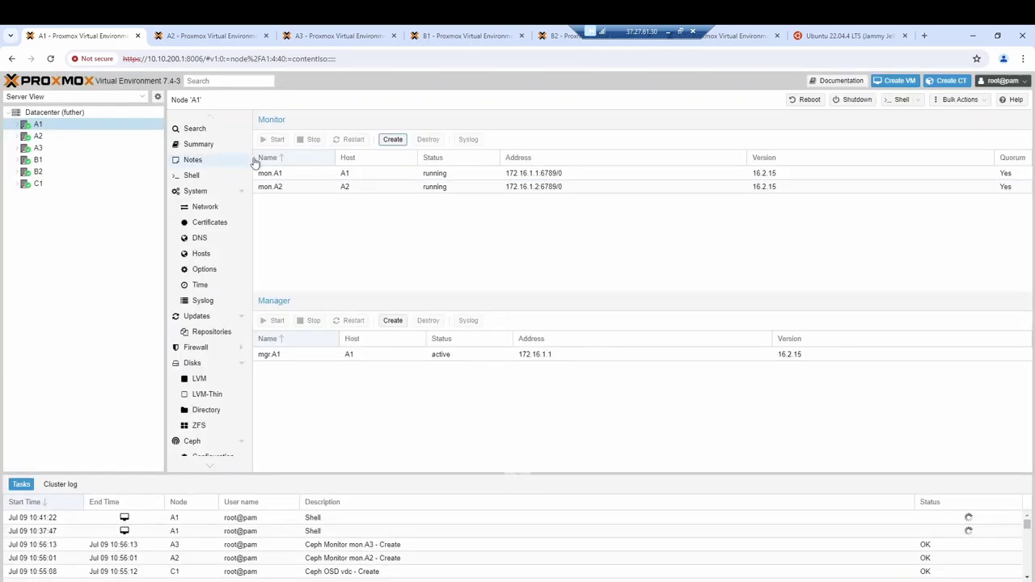
# From node A1's Ceph monitor settings, create a Ceph monitor on host B1
pyautogui.click(40, 136)
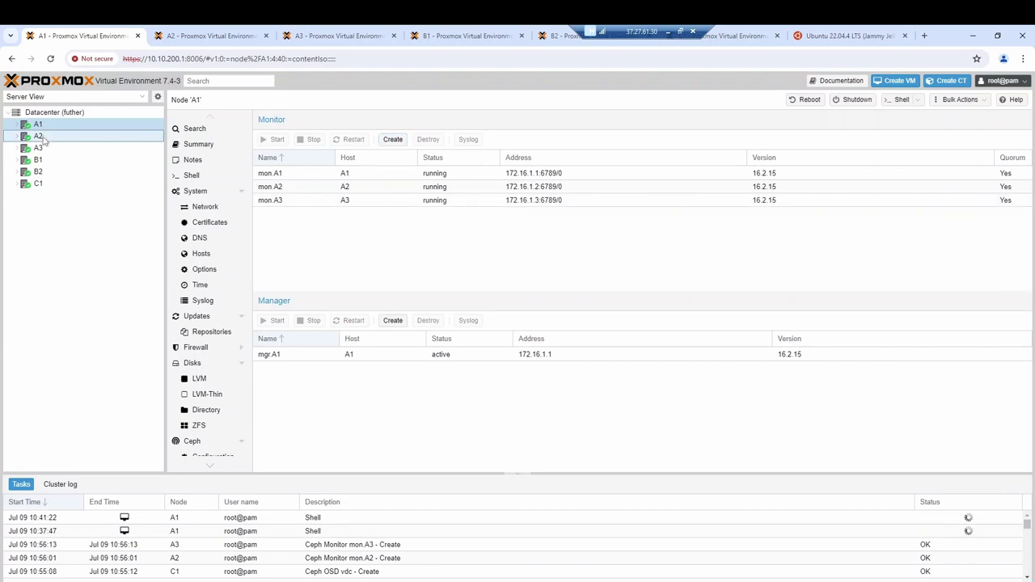
pyautogui.click(40, 125)
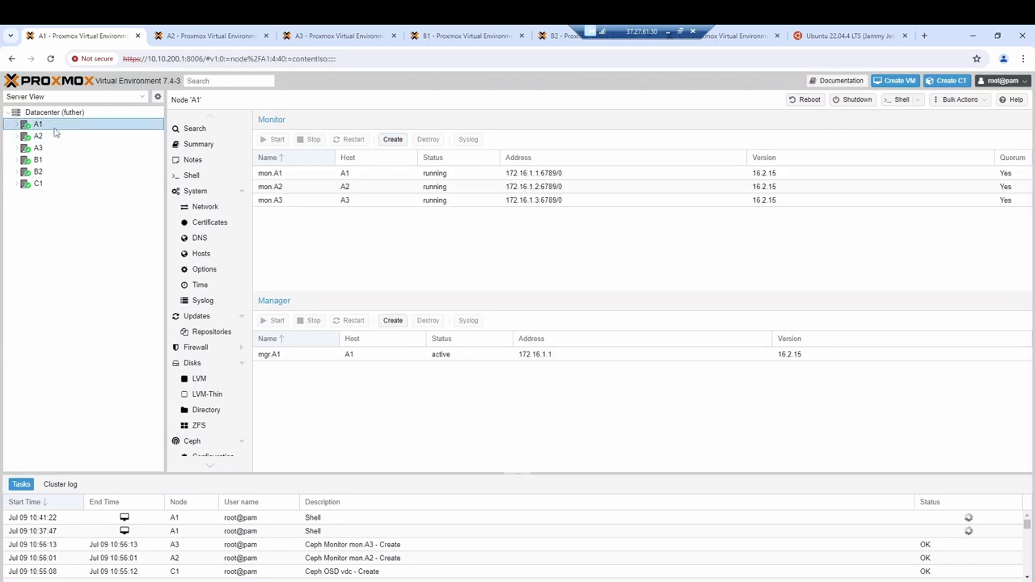
pyautogui.click(393, 140)
pyautogui.click(626, 329)
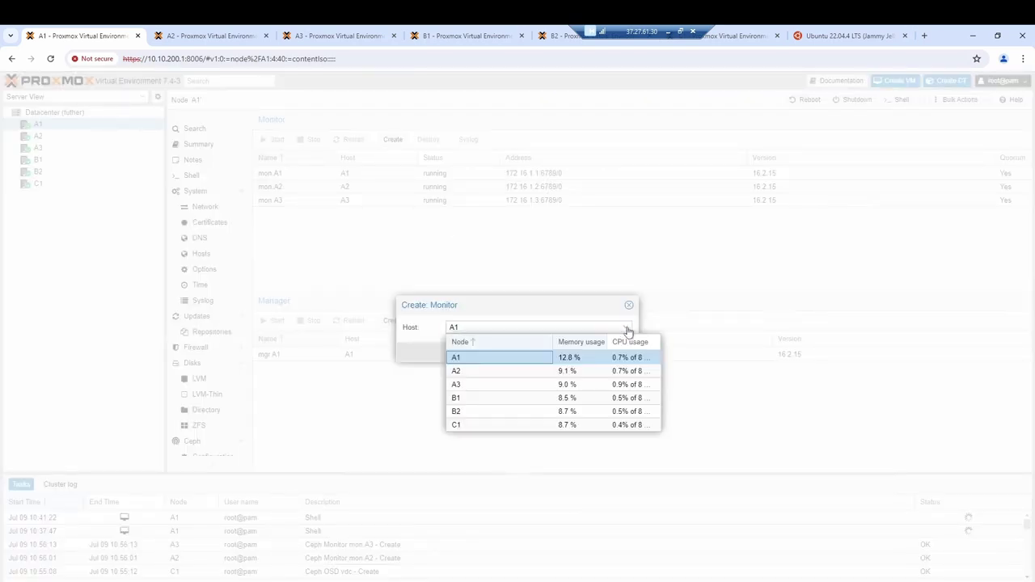
pyautogui.click(482, 399)
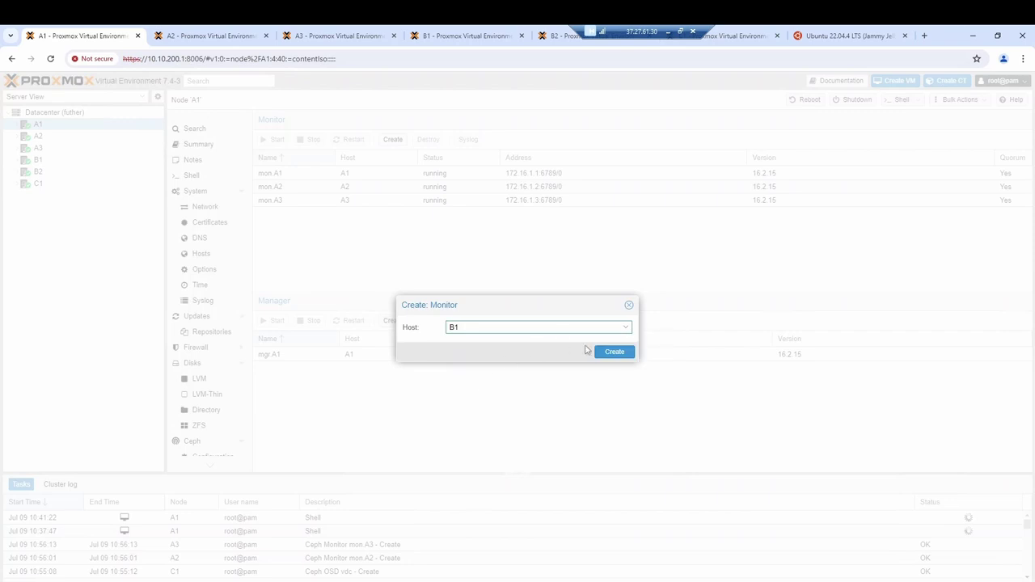
pyautogui.click(613, 354)
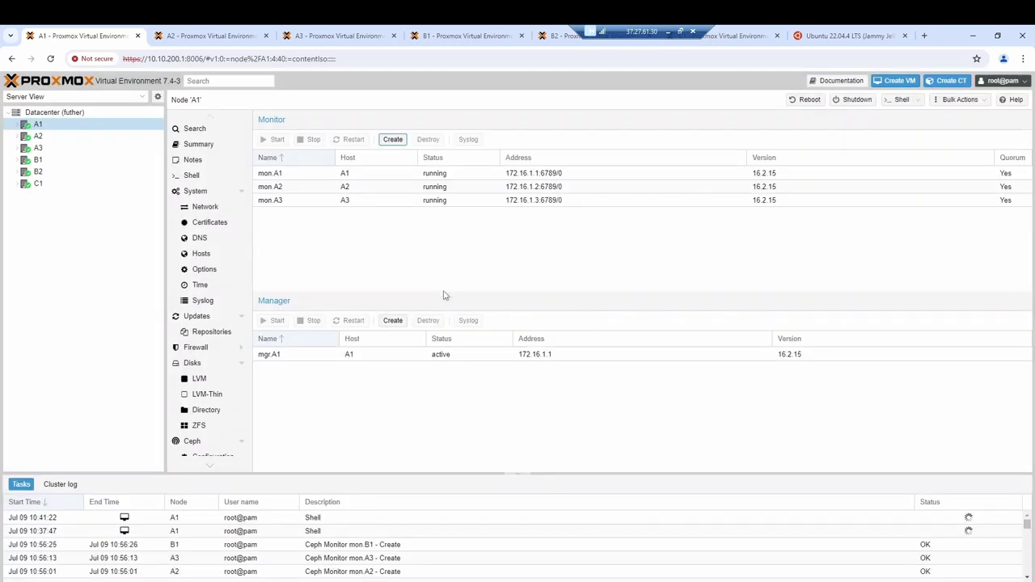
# Create one more Ceph monitor, choosing B2 as its host
pyautogui.click(394, 142)
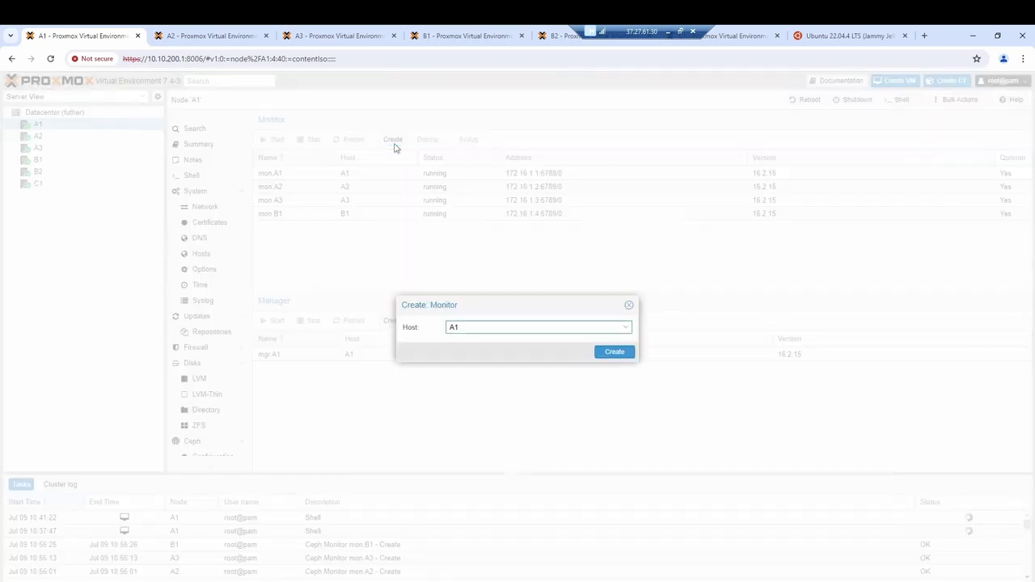
pyautogui.click(628, 330)
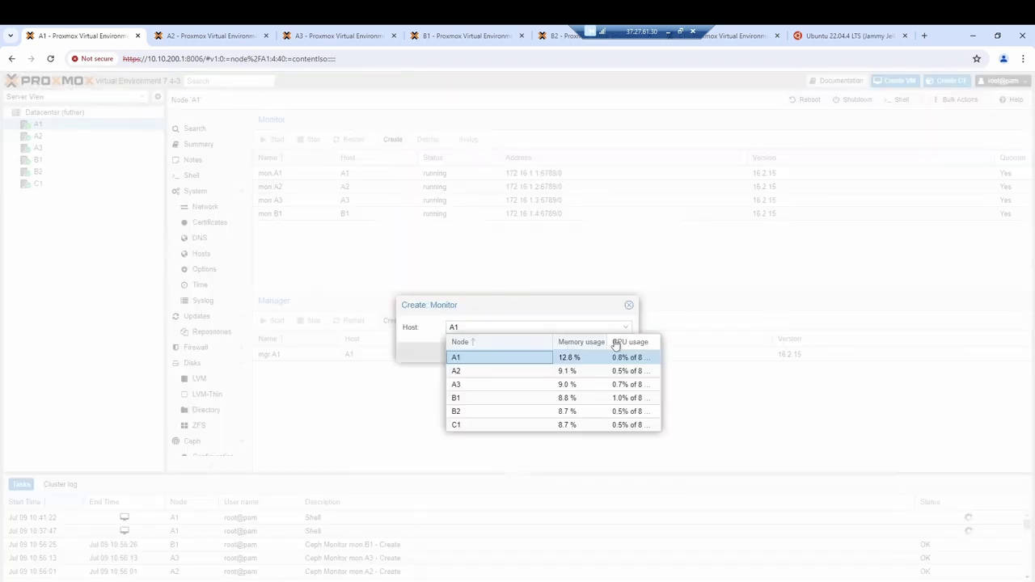
pyautogui.click(480, 413)
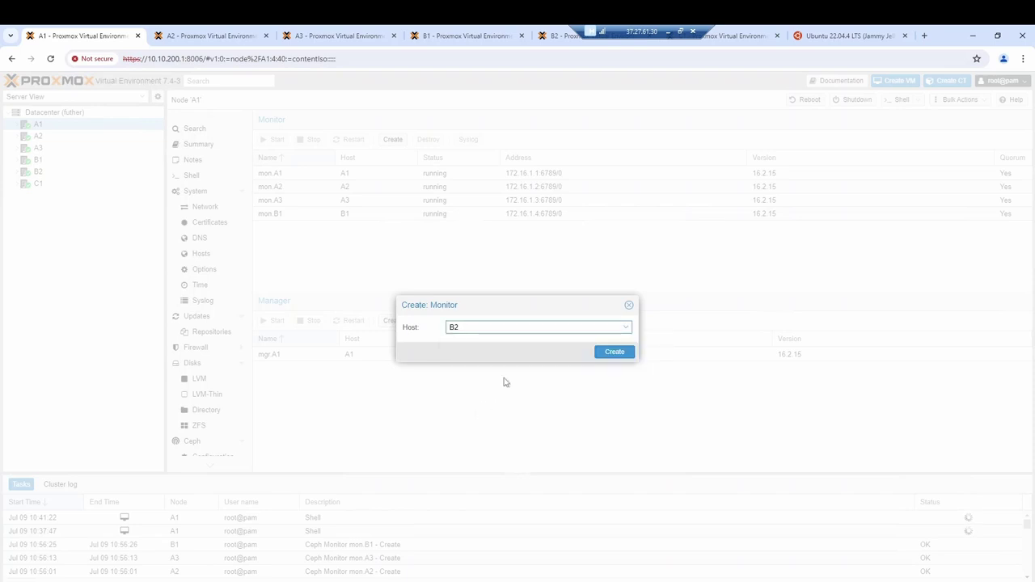
pyautogui.click(615, 355)
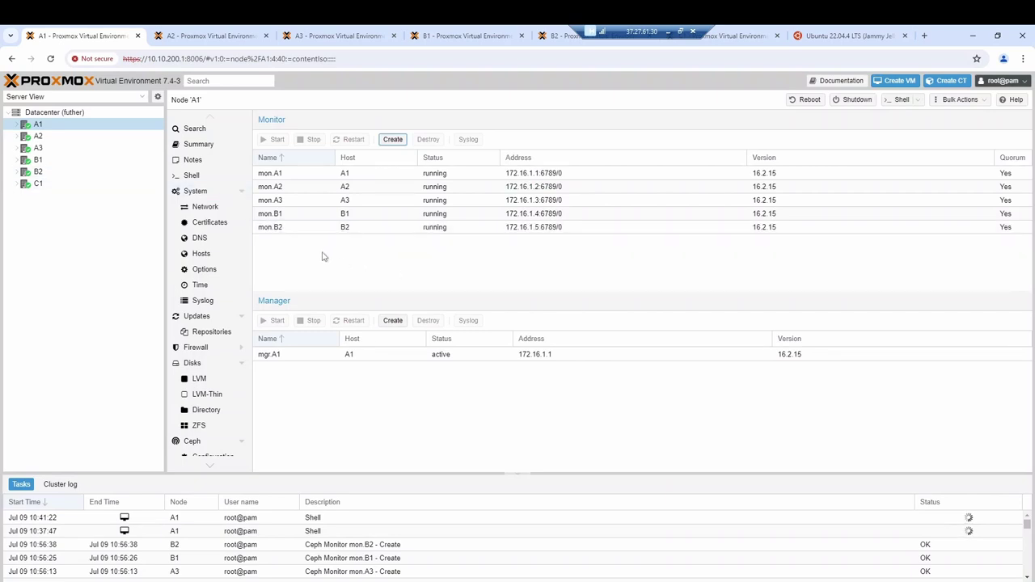
# Create an additional Ceph manager on host A2
pyautogui.click(393, 322)
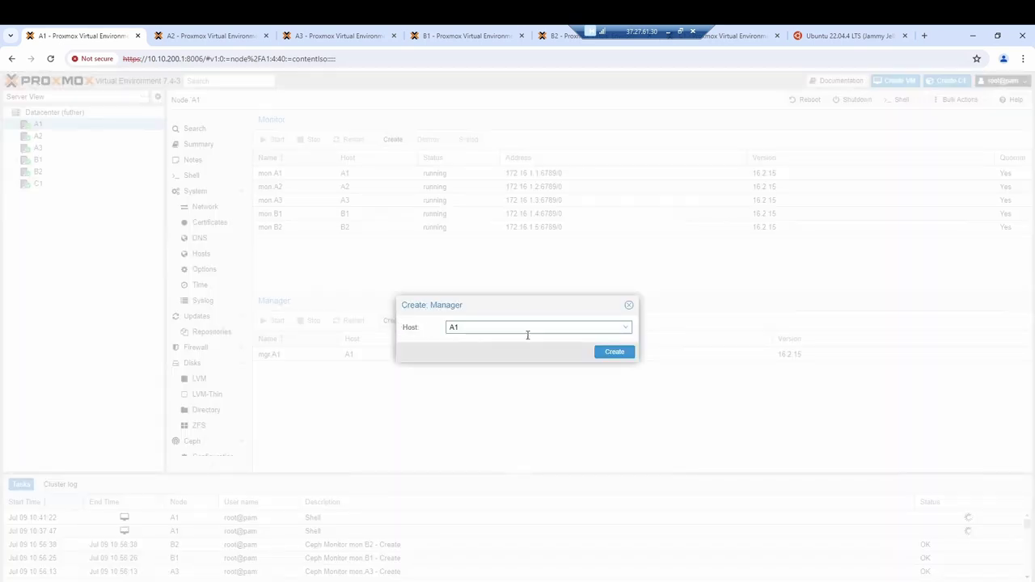
pyautogui.click(626, 330)
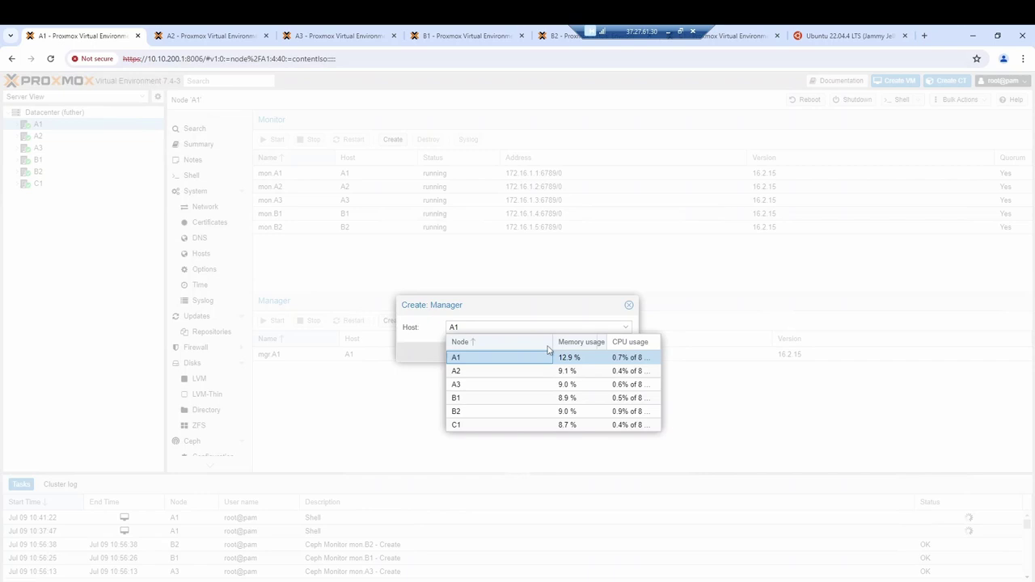
pyautogui.click(474, 373)
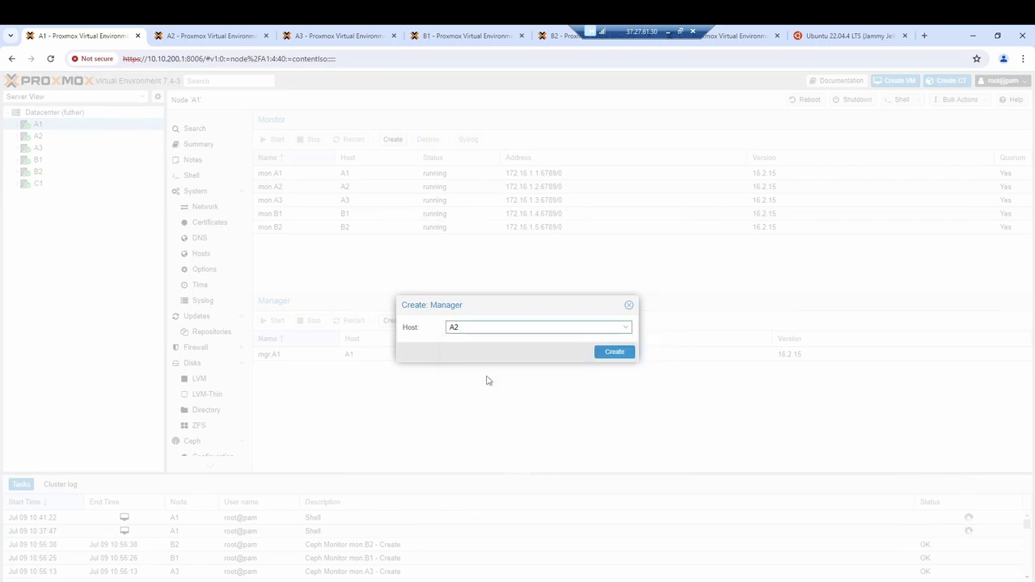
pyautogui.click(615, 354)
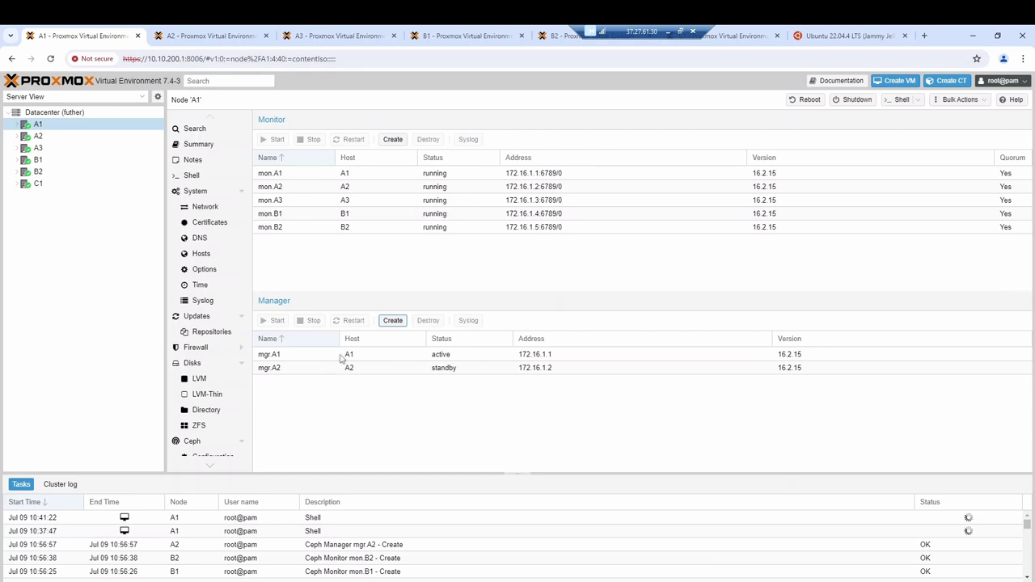
# Create another Ceph manager on host B1 and open node A1's Ceph health and status overview
pyautogui.click(394, 322)
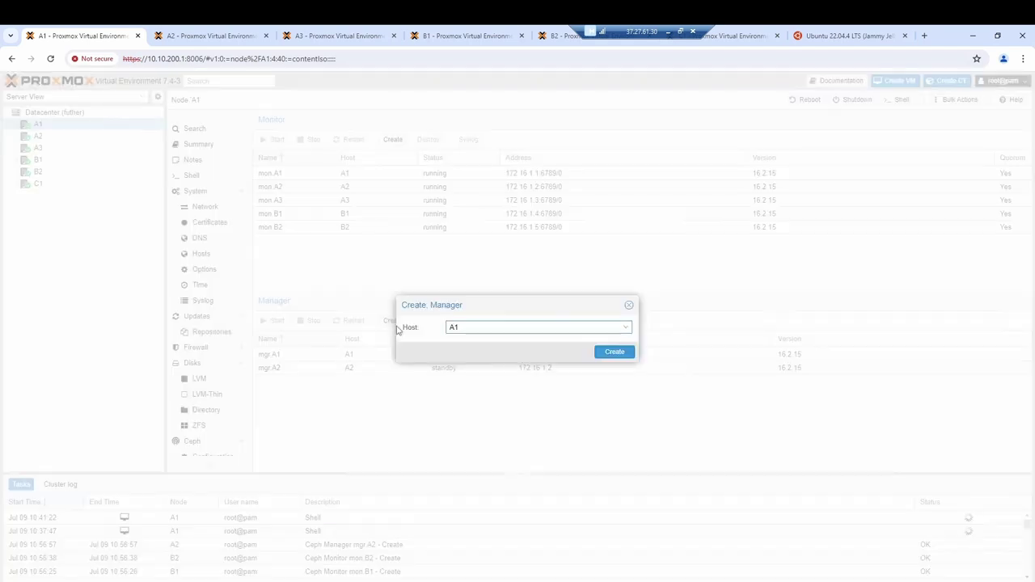
pyautogui.click(625, 328)
pyautogui.click(476, 398)
pyautogui.click(616, 354)
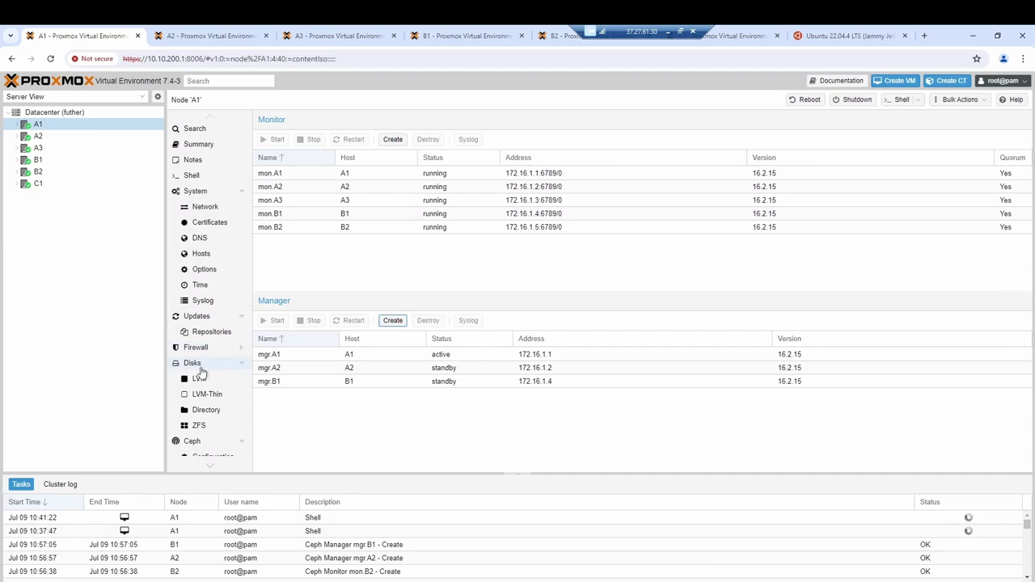
pyautogui.click(196, 442)
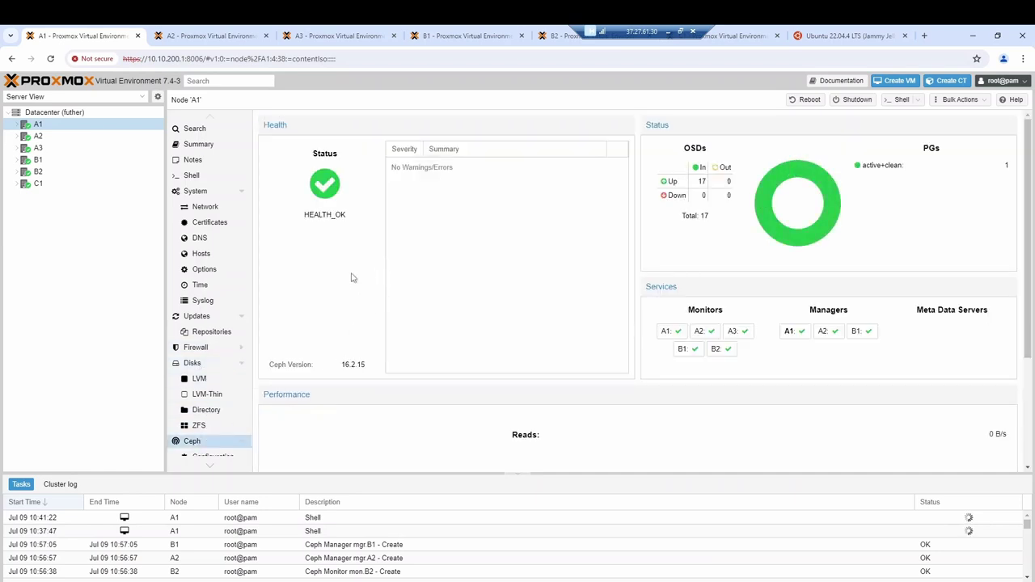